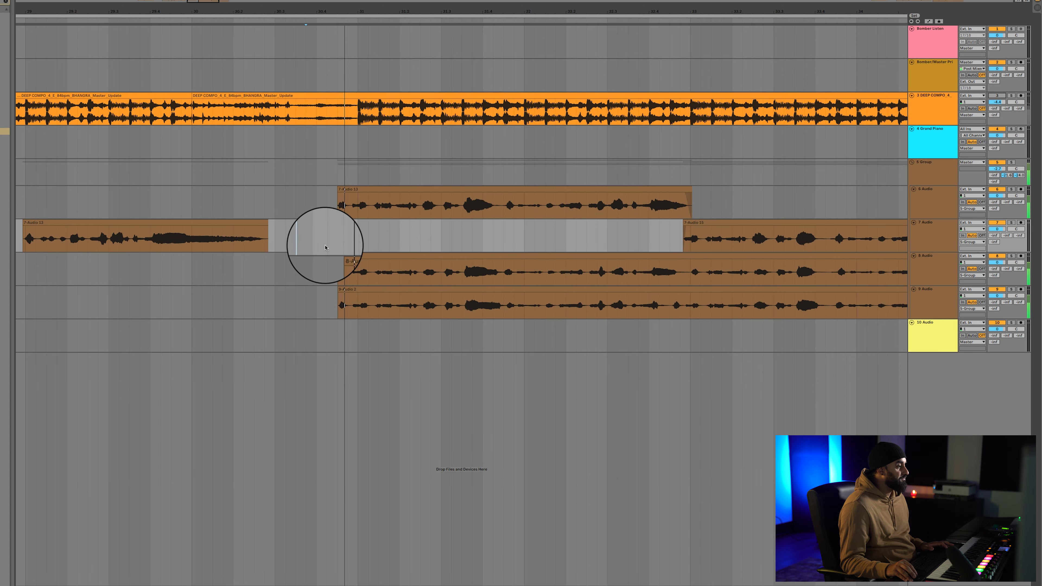
Compare the stacked vocal clips on tracks 6, 8 and 9 against the beat in the arrangement.
key("plus")
key("plus")
key("plus")
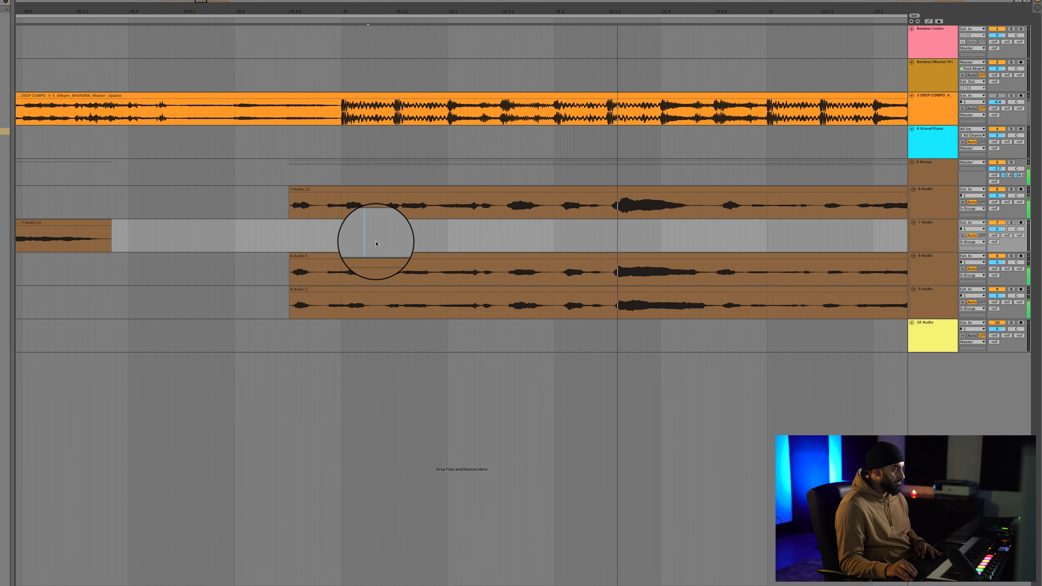
scroll(564, 269, "right", 1)
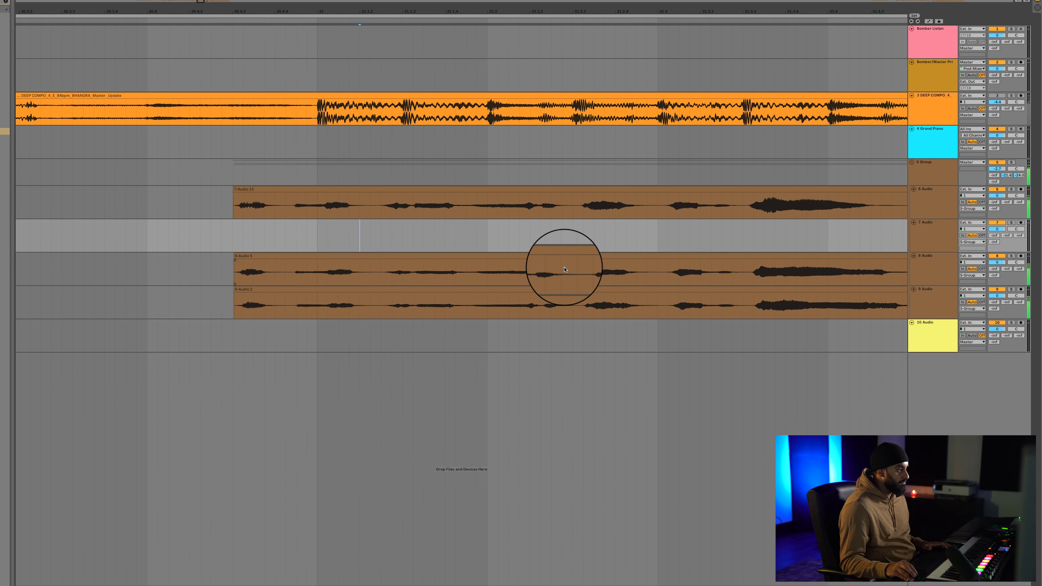
scroll(564, 270, "right", 10)
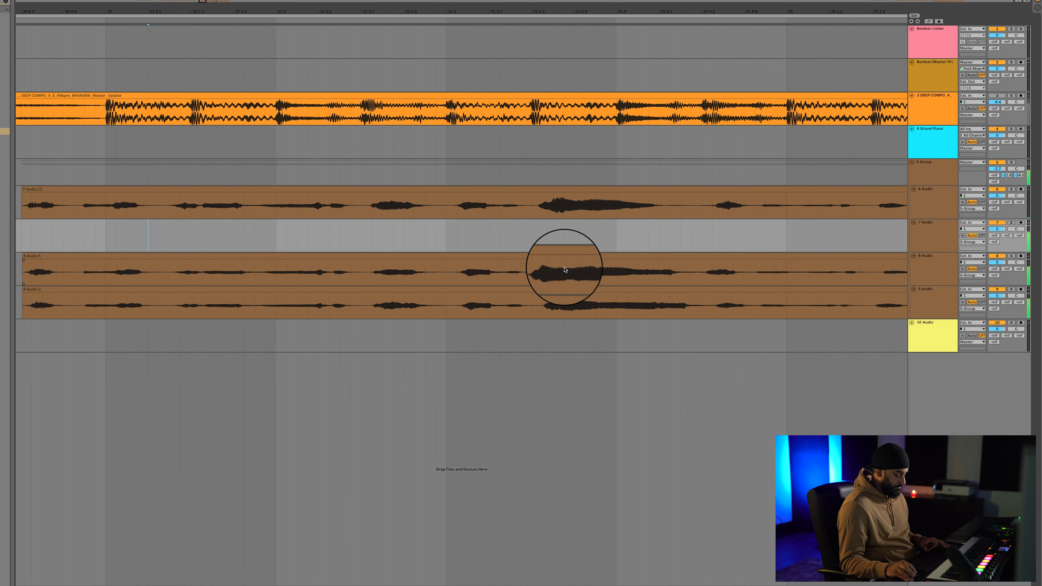
key("minus")
key("minus")
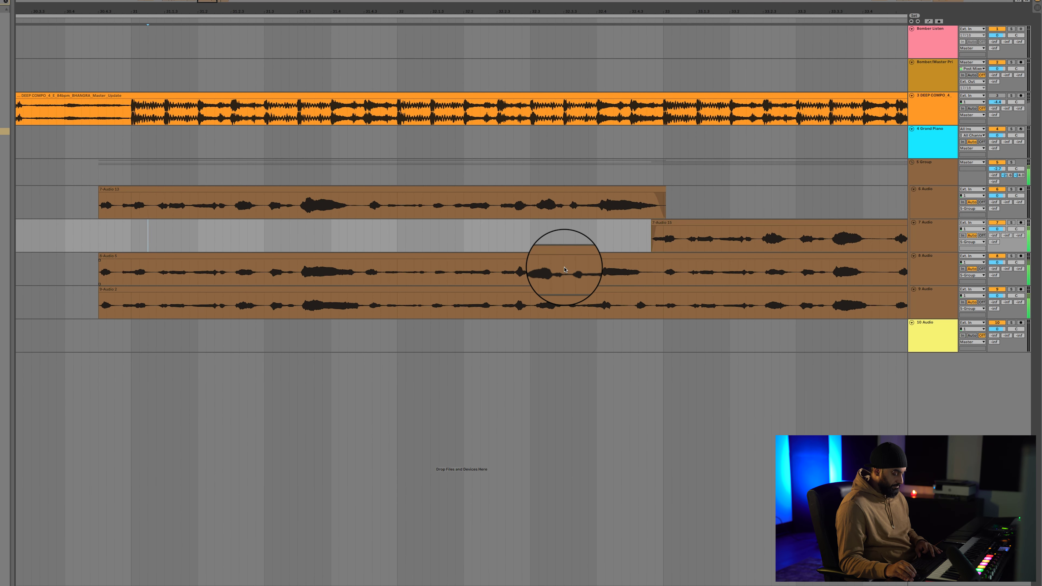
key("minus")
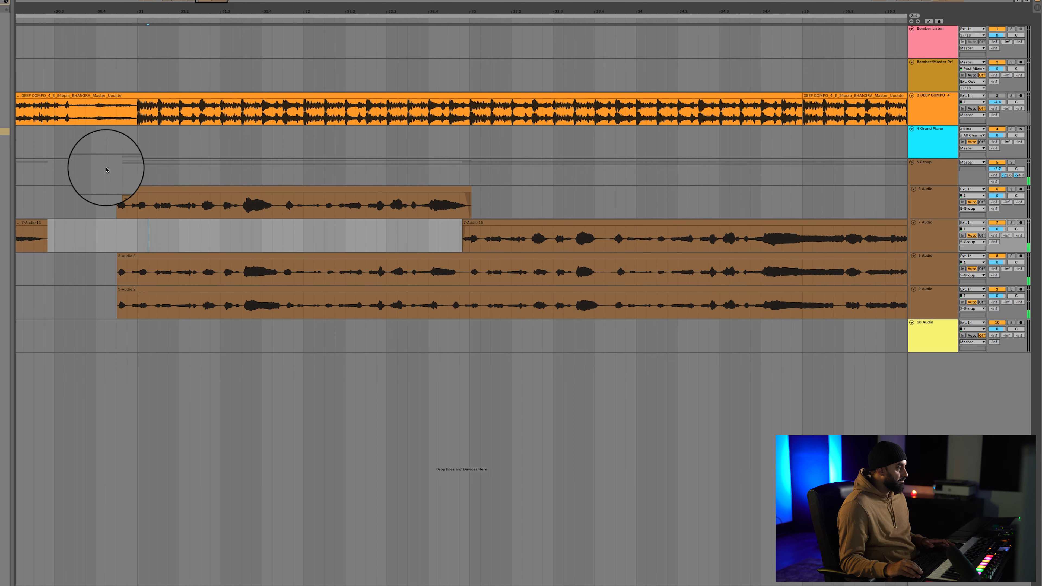
Clear the browser search, list the audio effects, and add EQ Eight to the vocal group's device chain.
left_click(118, 172)
key("plus")
key("plus")
key("plus")
key("plus")
key("plus")
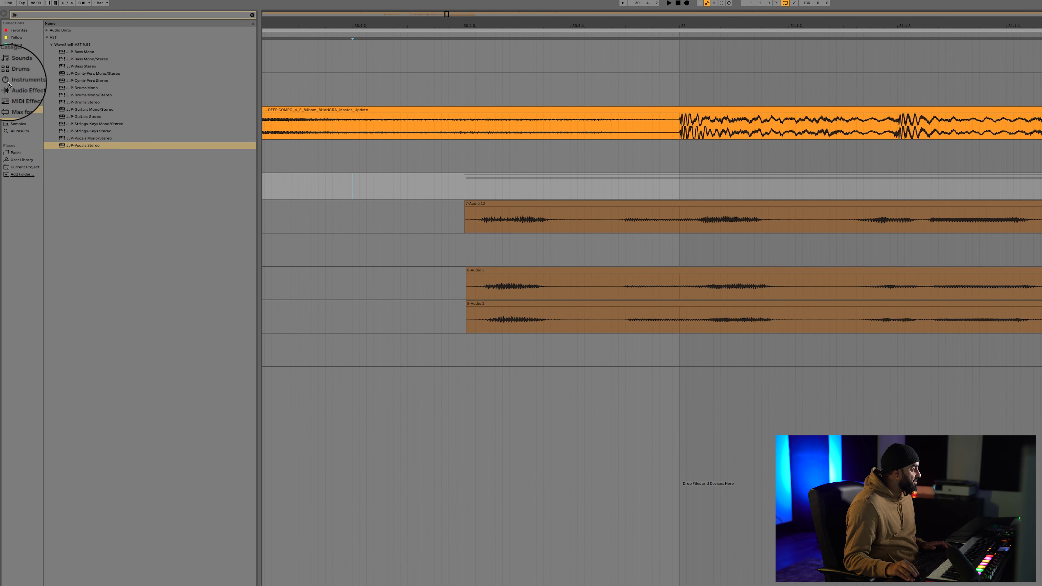
left_click(8, 87)
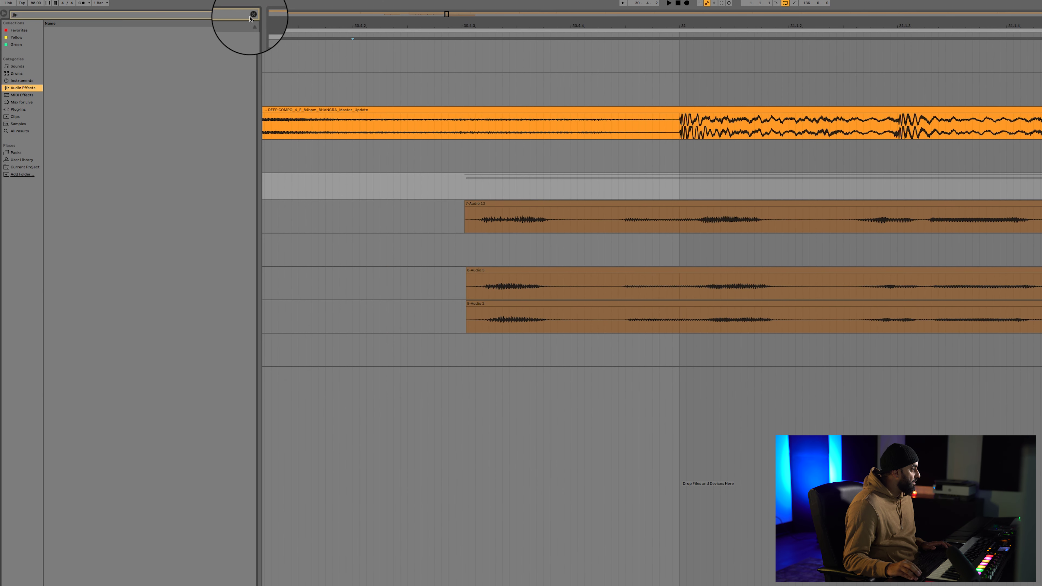
left_click(252, 14)
left_click_drag(78, 133, 551, 171)
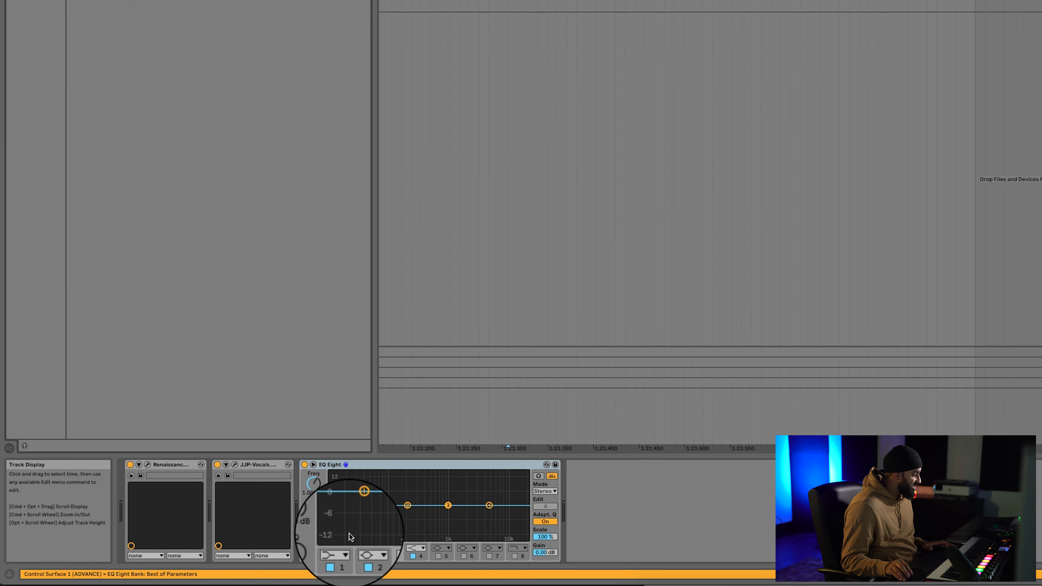
Set EQ Eight's band 1 to a low-cut filter and raise its frequency during playback.
left_click(340, 549)
left_click(341, 558)
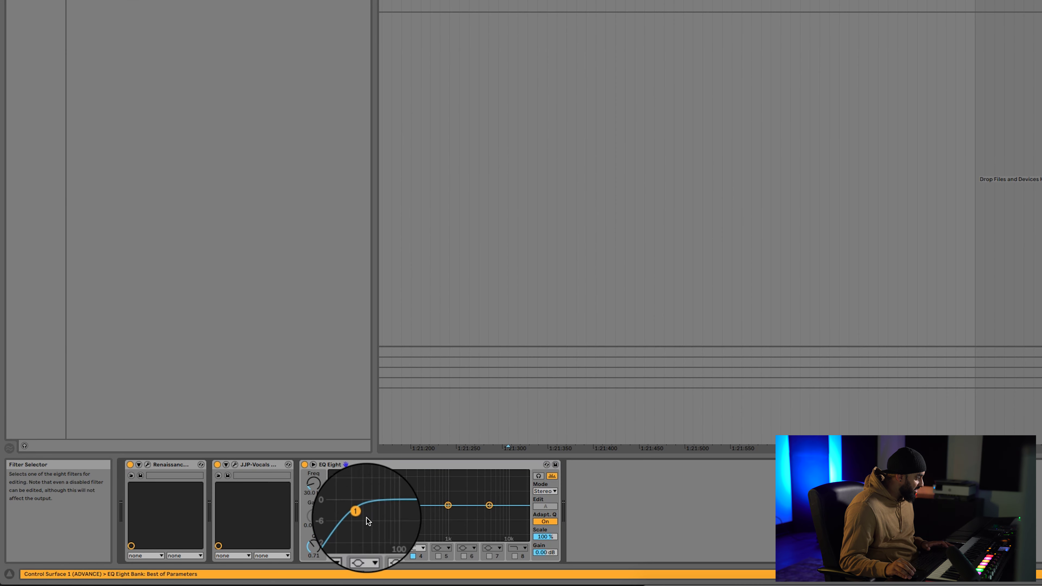
left_click(340, 548)
left_click(323, 504)
left_click(339, 549)
left_click(337, 558)
key("space")
left_click_drag(309, 485, 308, 464)
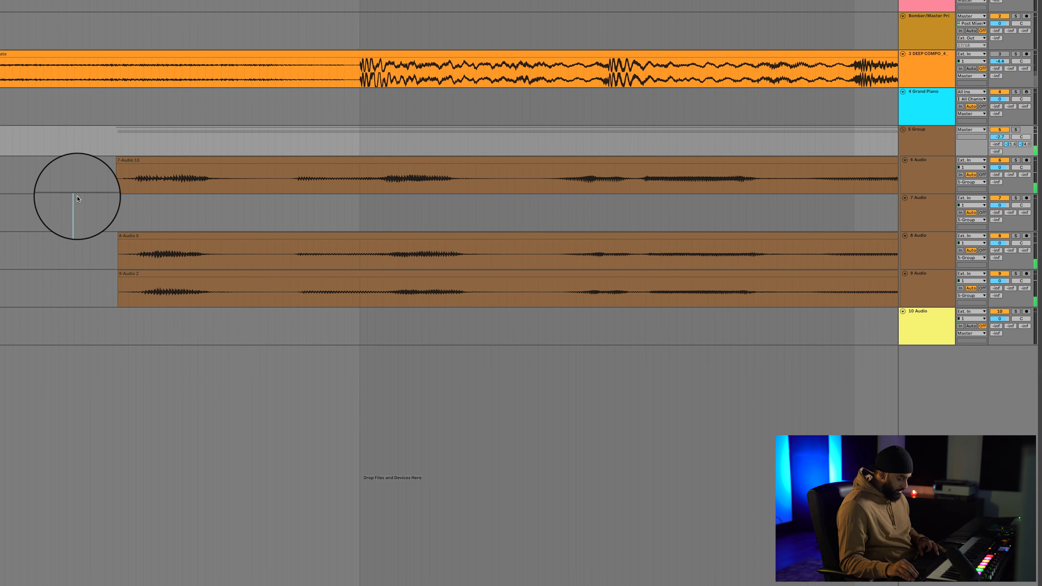
Split the vocal clips on tracks 8 and 9 at the quiet gap between the two words before the long note.
left_click(77, 197)
scroll(82, 196, "down", 5)
scroll(235, 228, "right", 3)
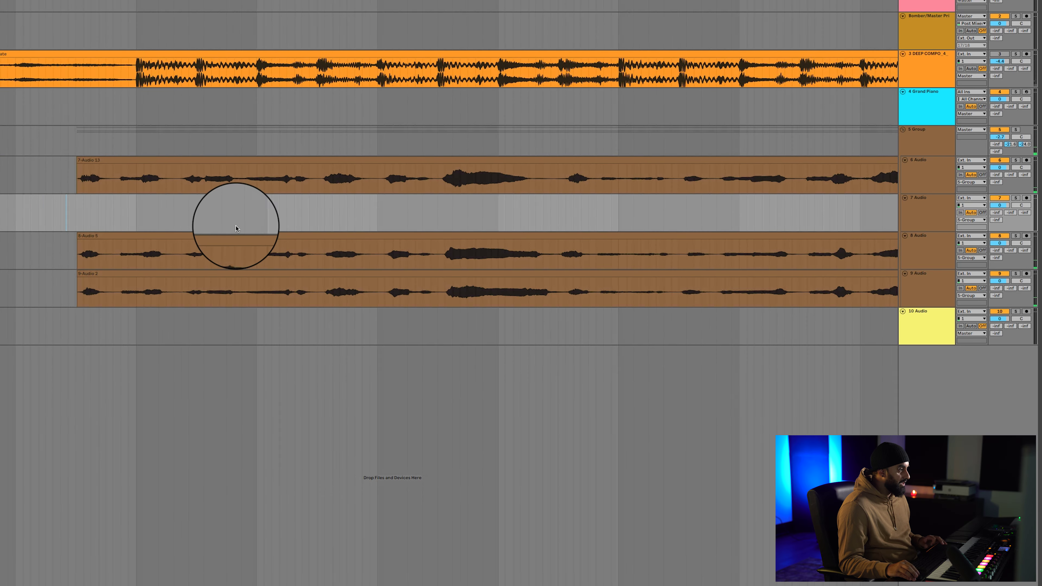
left_click(346, 253)
left_click_drag(323, 265, 325, 285)
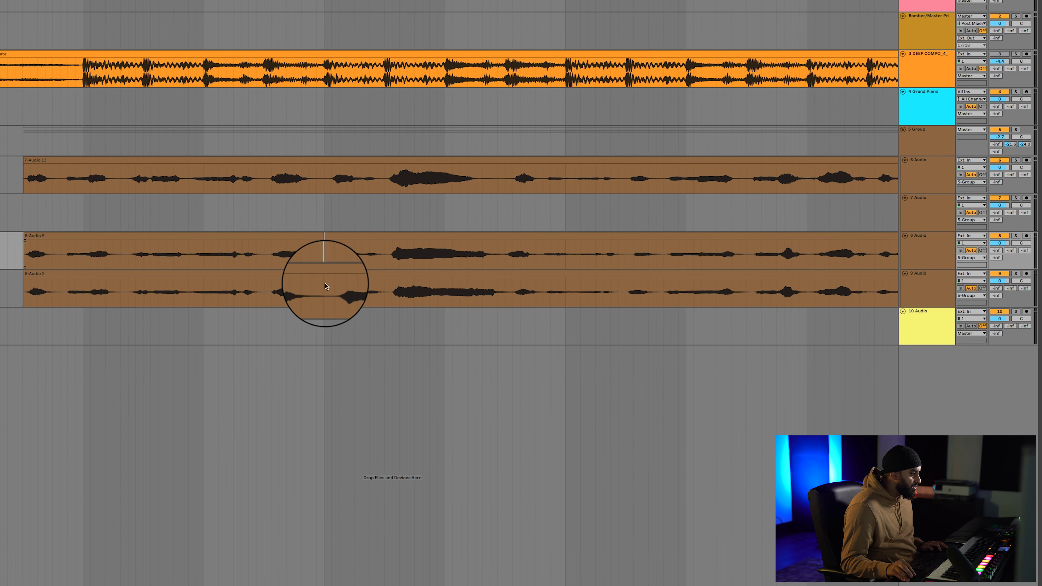
key("super+e")
left_click(265, 237)
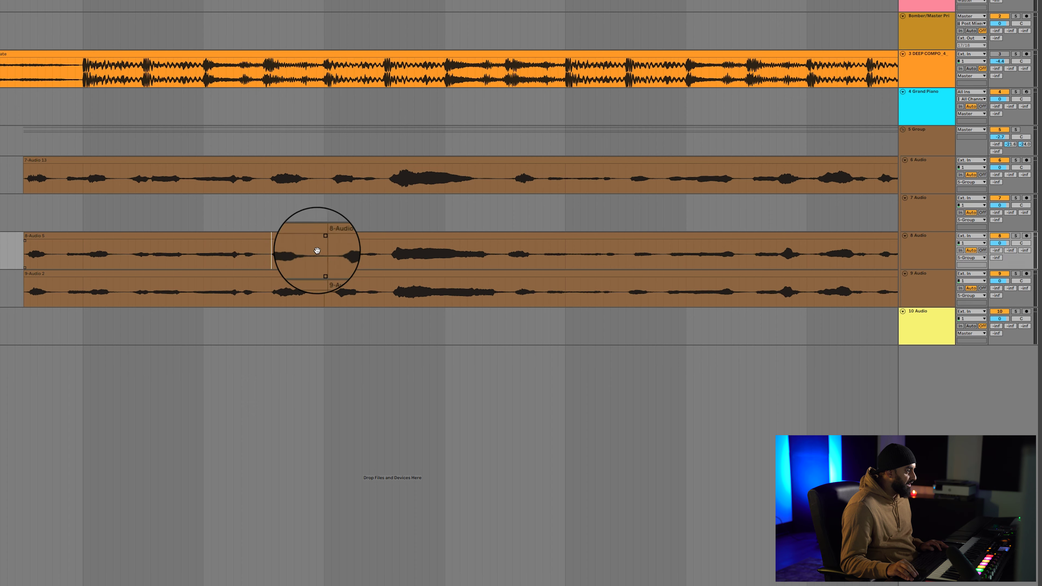
left_click_drag(323, 265, 323, 291)
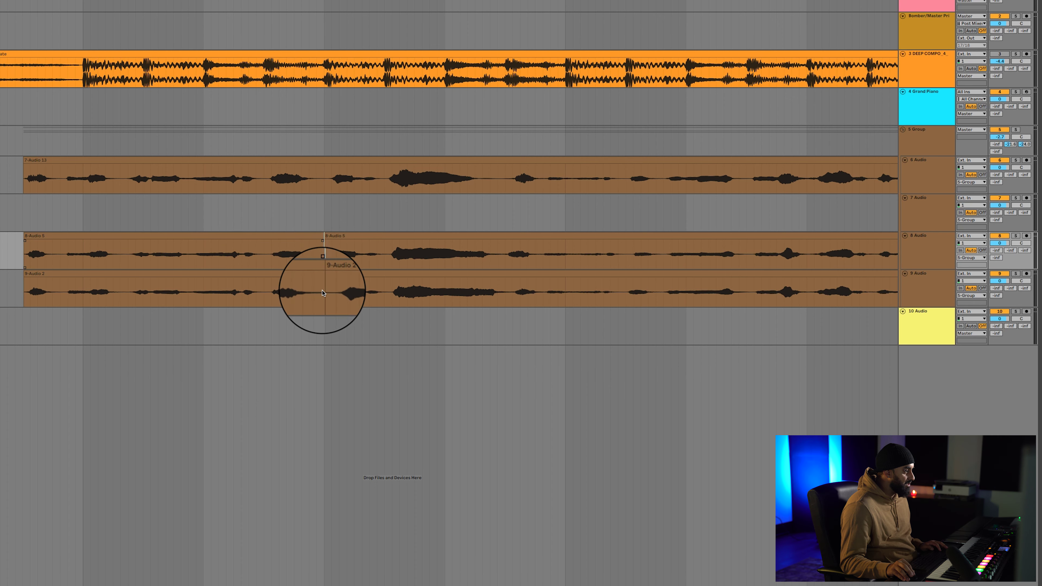
Nudge the first split clips on tracks 8 and 9 slightly earlier to line up with the vocal on track 6.
left_click(269, 237)
left_click(264, 275, "shift")
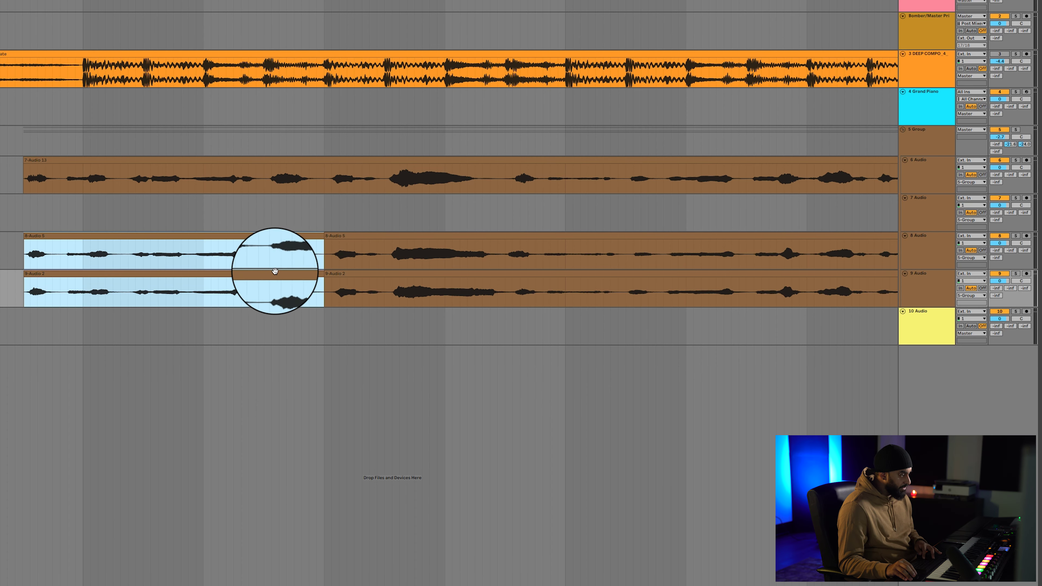
key("z")
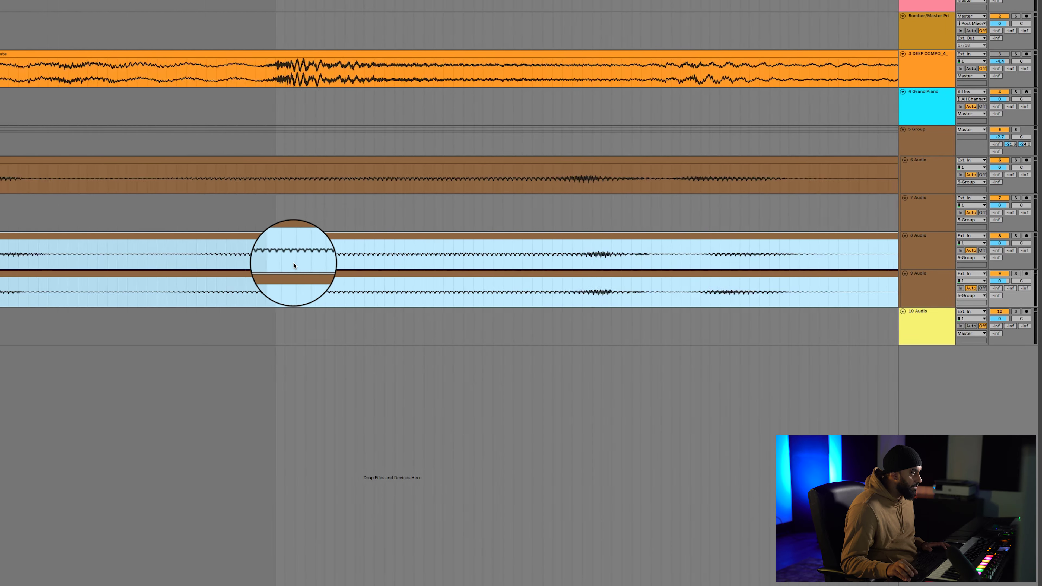
scroll(293, 263, "left", 10)
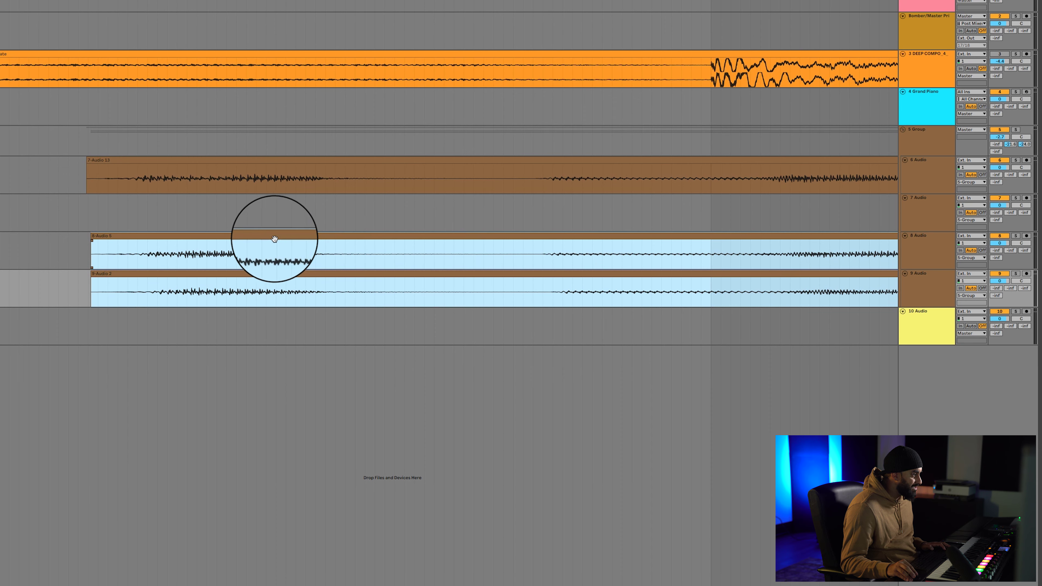
left_click_drag(277, 243, 270, 245)
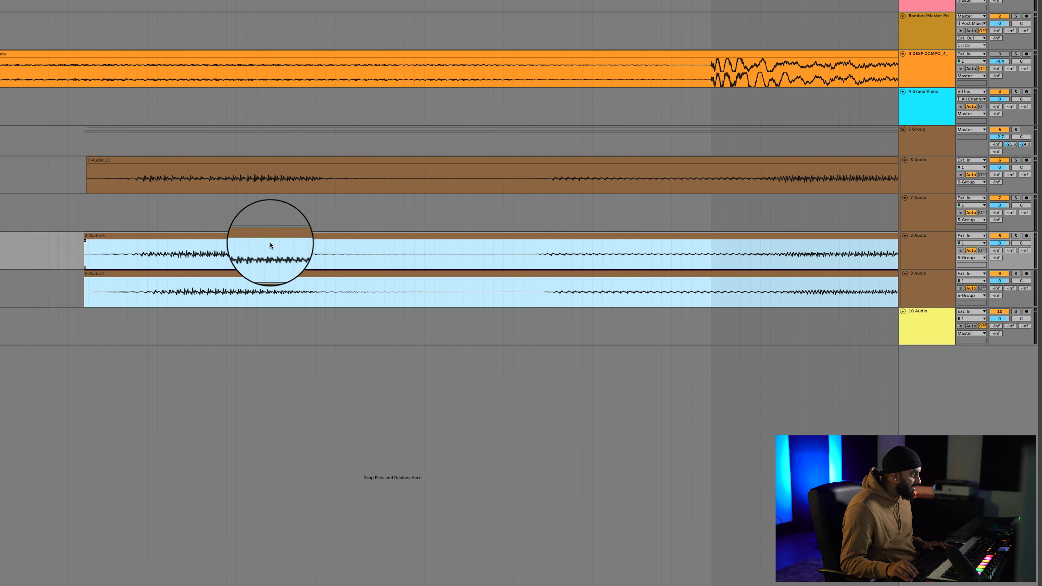
left_click(542, 277)
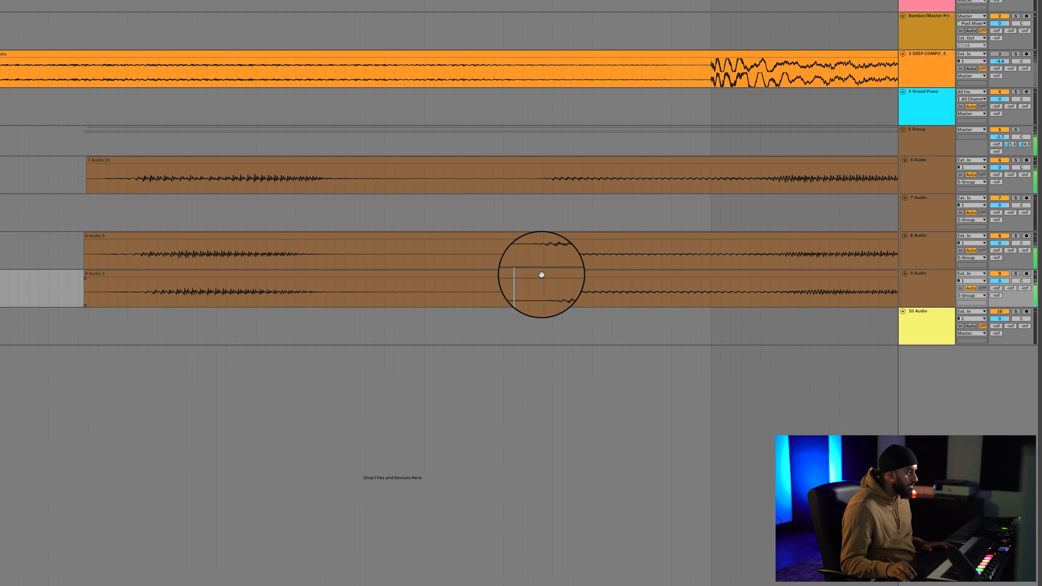
left_click_drag(553, 275, 547, 279)
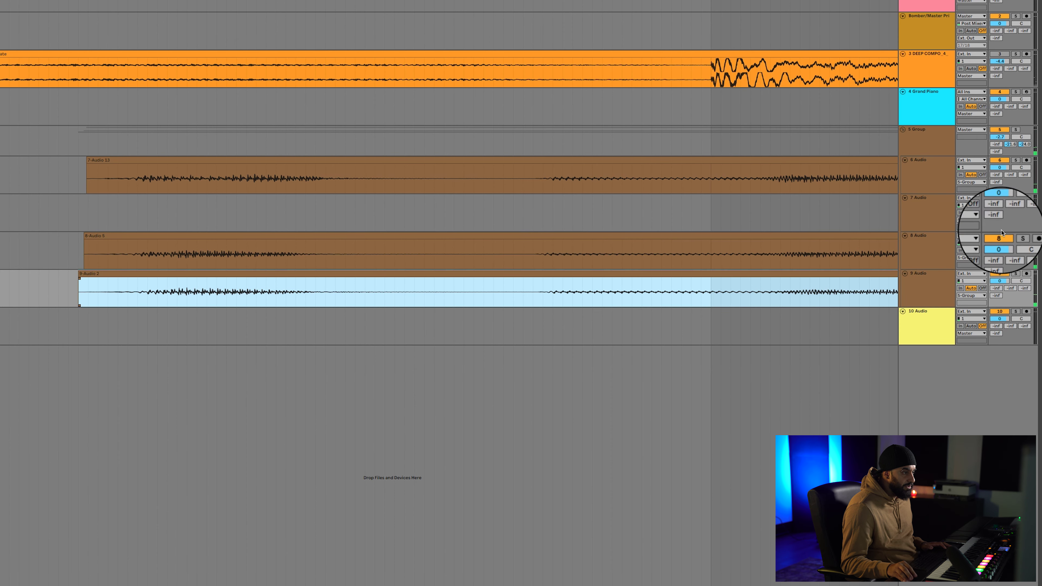
Pan track 8 to 50L and track 9 to 50R, and play the vocals.
left_click(1017, 281)
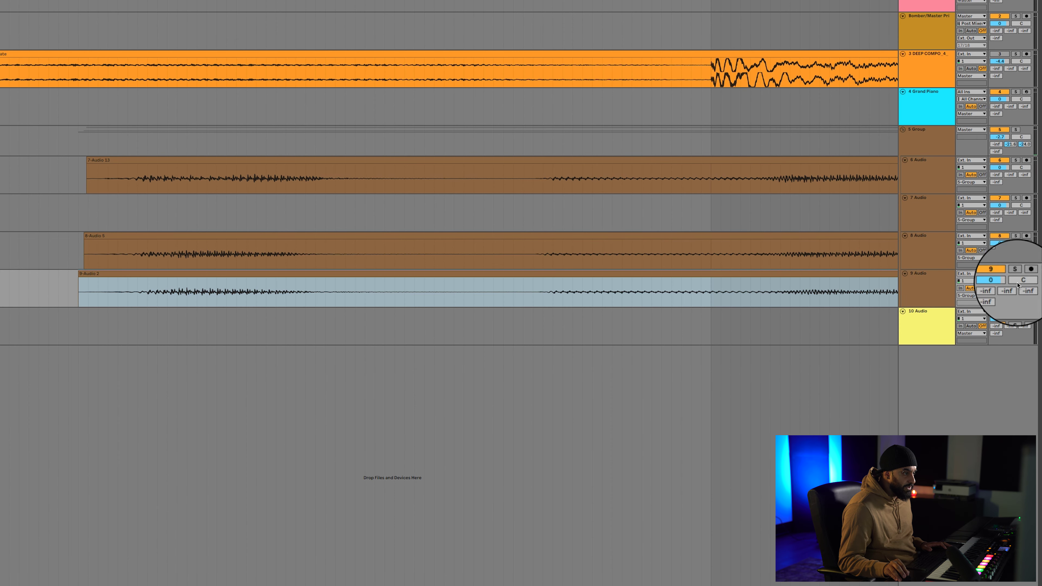
left_click_drag(1017, 282, 1017, 242)
key("space")
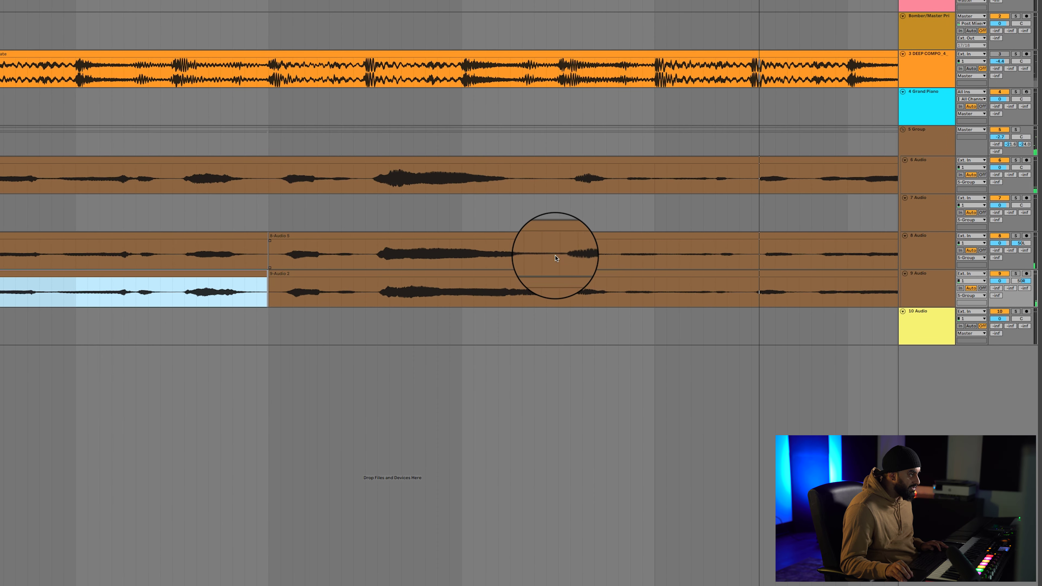
Isolate the short phrase after the long note on track 8 and shift it slightly later to match track 6.
left_click_drag(558, 254, 750, 252)
left_click_drag(620, 252, 639, 238)
key("plus")
key("plus")
key("plus")
left_click(622, 240, "shift")
left_click(643, 234)
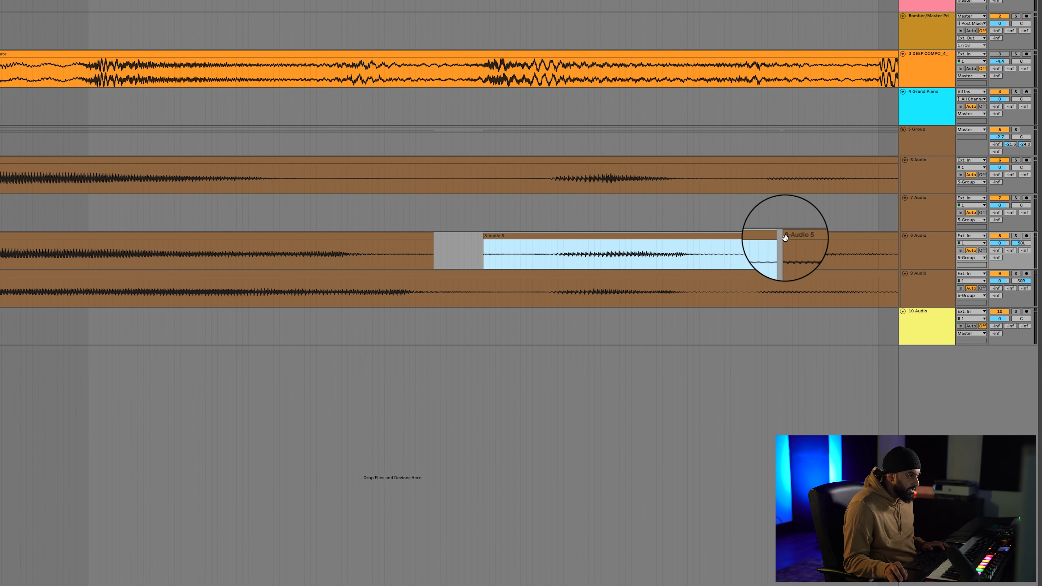
Crossfade the end of the shifted clip on track 8 into the following clip and move their boundary slightly earlier.
left_click(768, 244)
left_click_drag(749, 242, 720, 243)
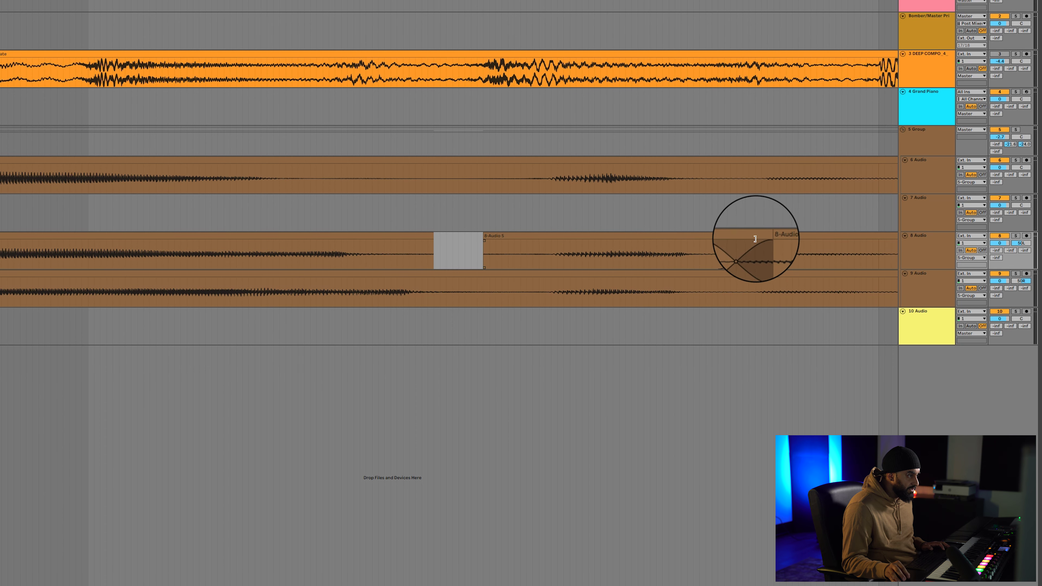
left_click(755, 239)
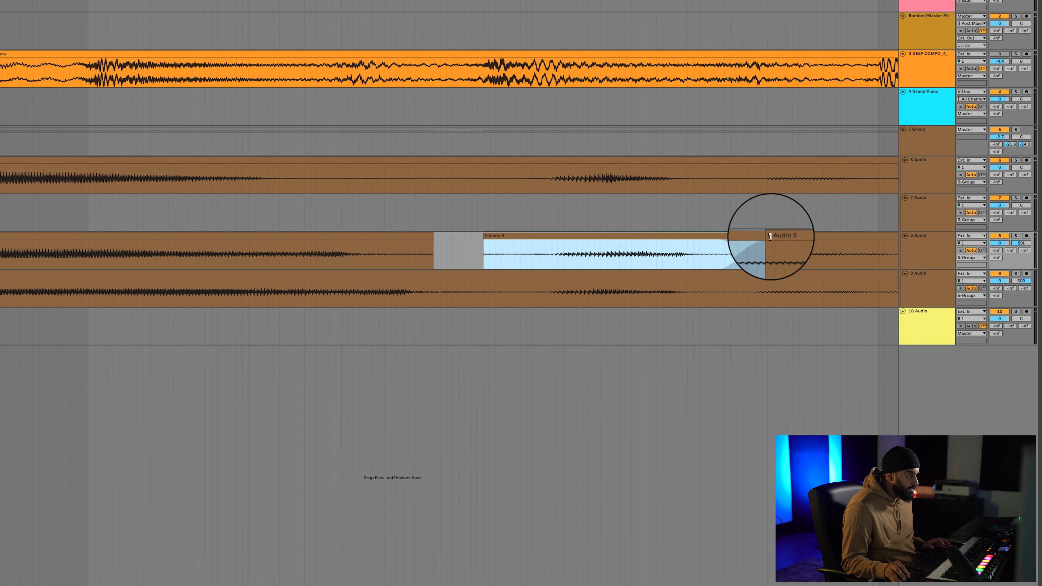
left_click(744, 237)
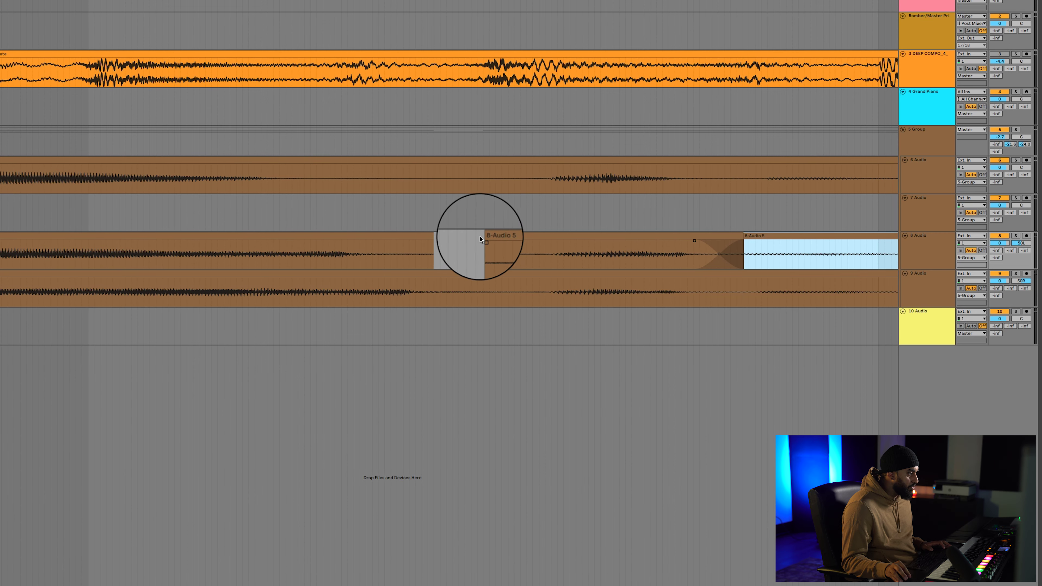
Extend the shifted clip's start to close the gap on track 8 and crossfade it with the preceding clip.
left_click_drag(483, 236, 433, 236)
left_click(69, 219)
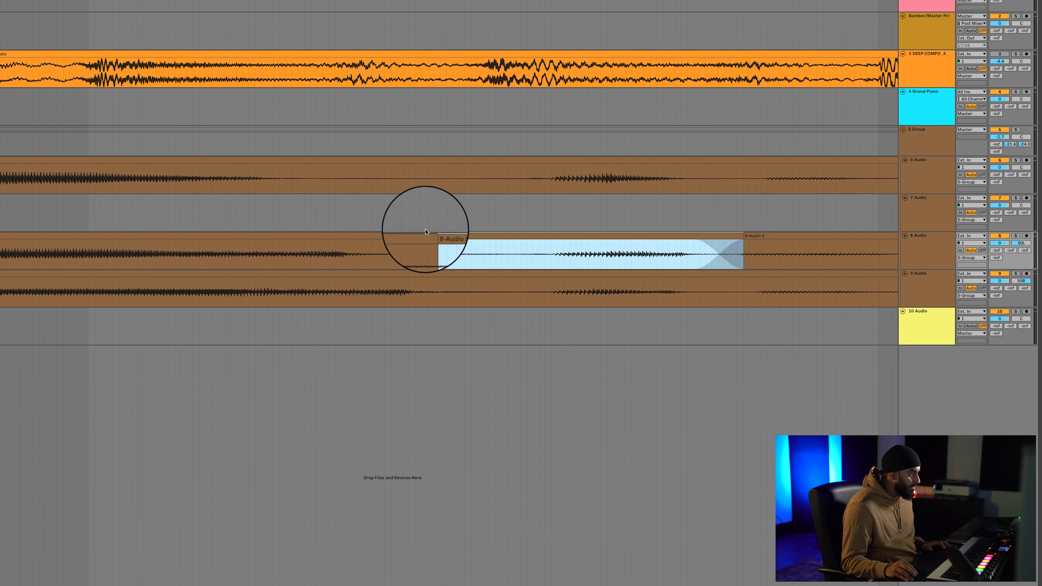
left_click_drag(435, 241, 413, 242)
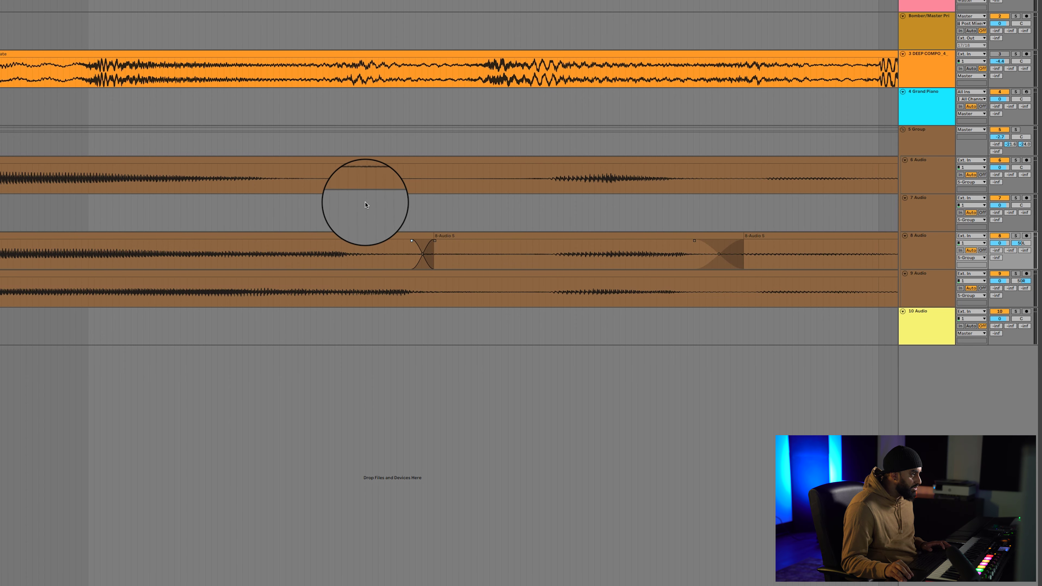
Play back the passage around the new crossfades on track 8 to check the vocal timing.
left_click(365, 202)
key("minus")
key("minus")
key("minus")
key("minus")
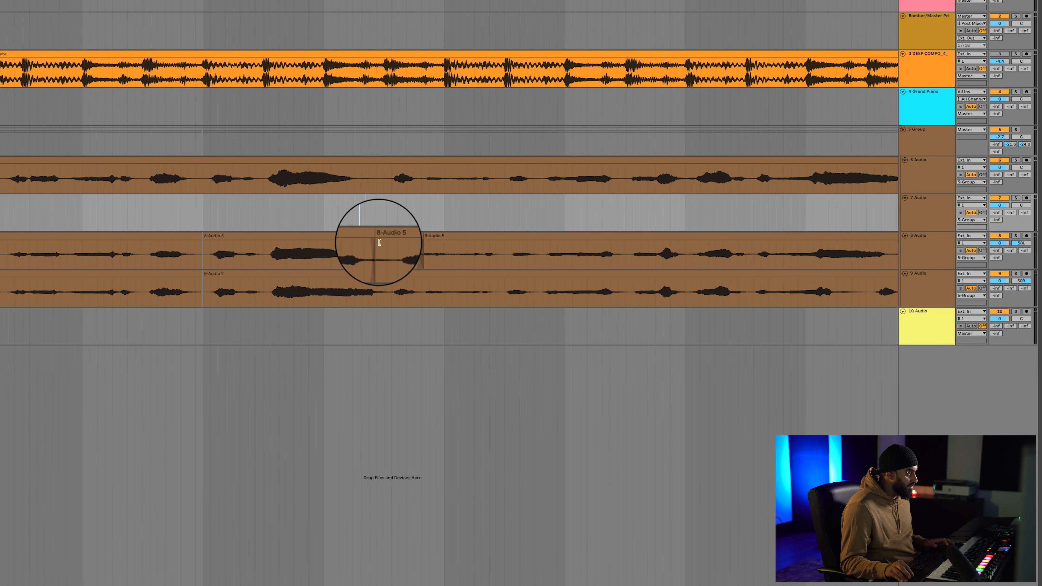
left_click(381, 243)
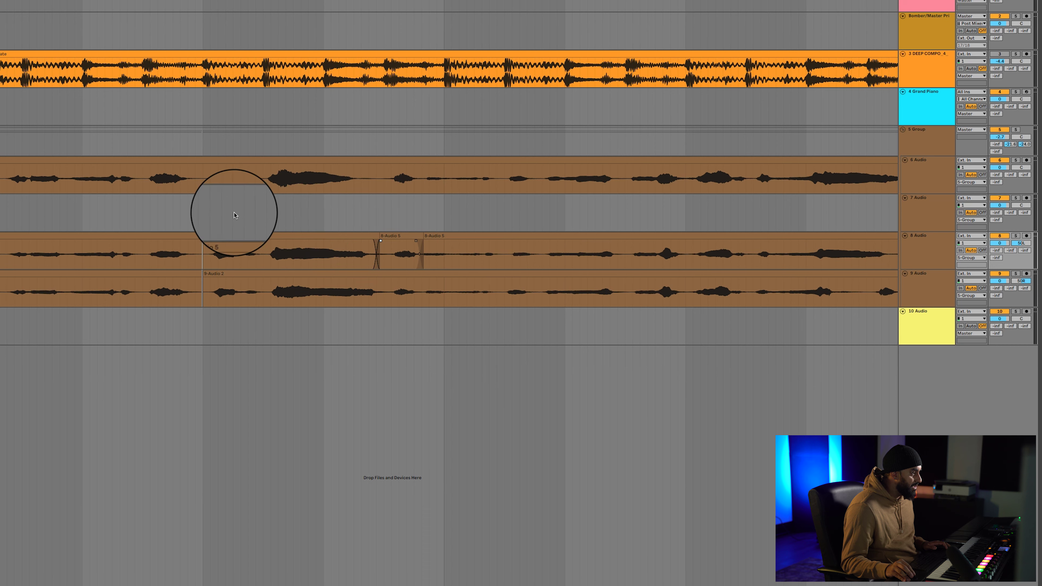
left_click(264, 209)
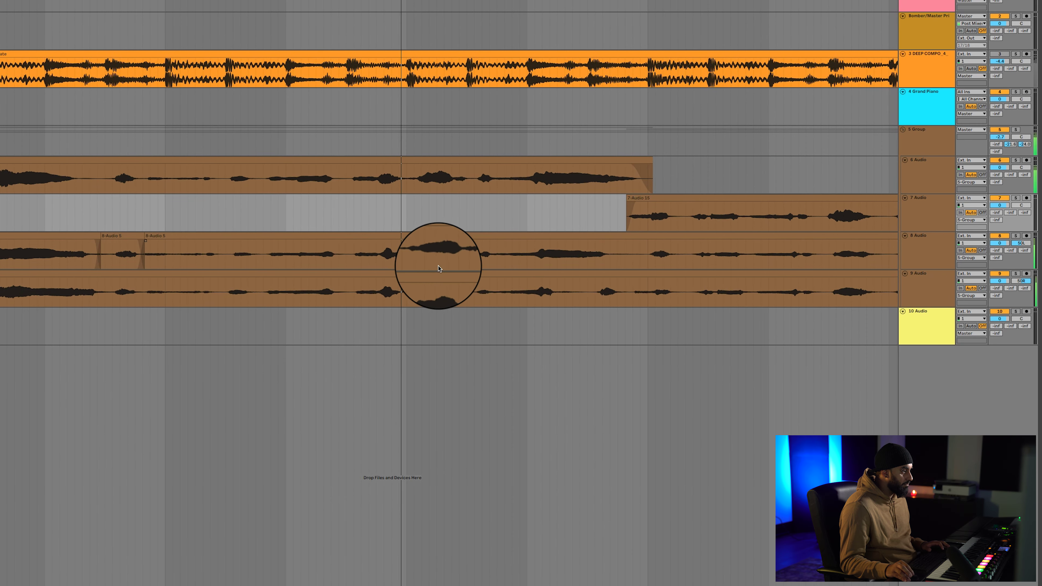
Delete the short separate vocal phrase on track 9 that falls at the end of the sustained note on track 8.
left_click(374, 292)
key("plus")
key("plus")
left_click_drag(295, 301, 410, 296)
left_click_drag(334, 296, 454, 295)
left_click_drag(586, 261, 315, 261)
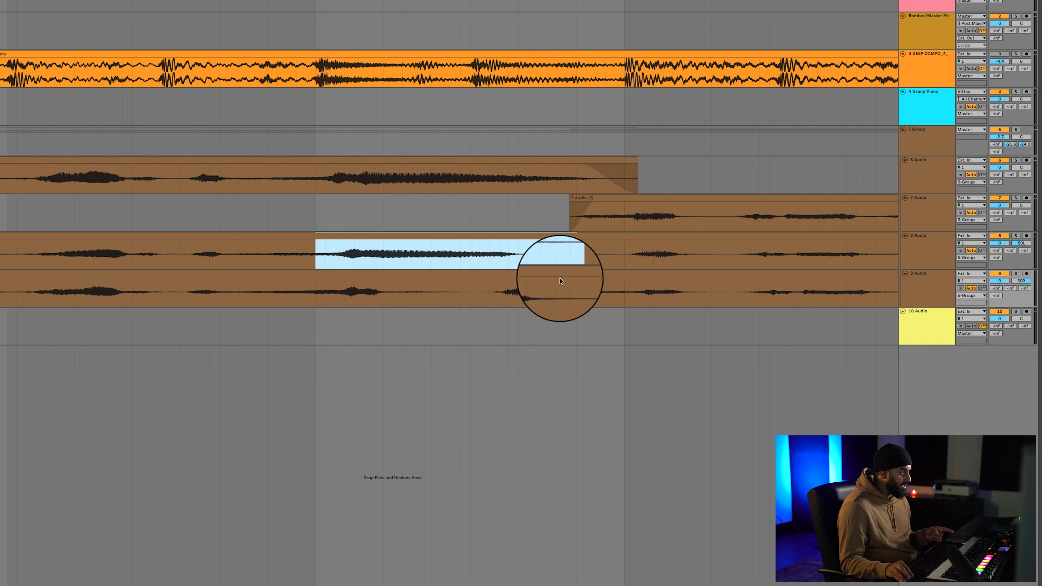
left_click(450, 301)
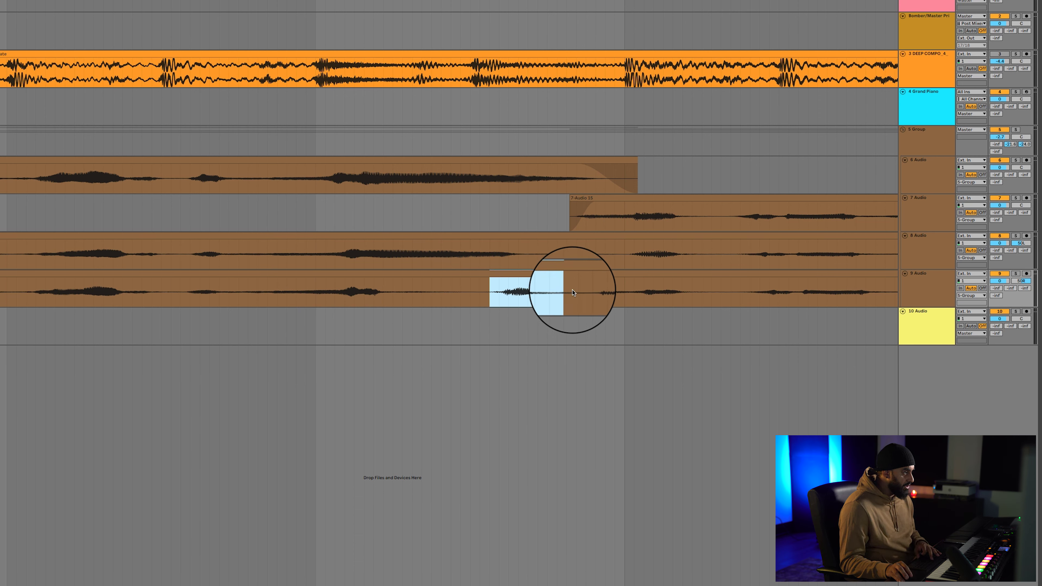
key("Delete")
Extend the start of the vocal clip on track 7 earlier to include the short phrase before it.
left_click_drag(574, 198, 487, 206)
key("super+z")
left_click_drag(572, 199, 448, 198)
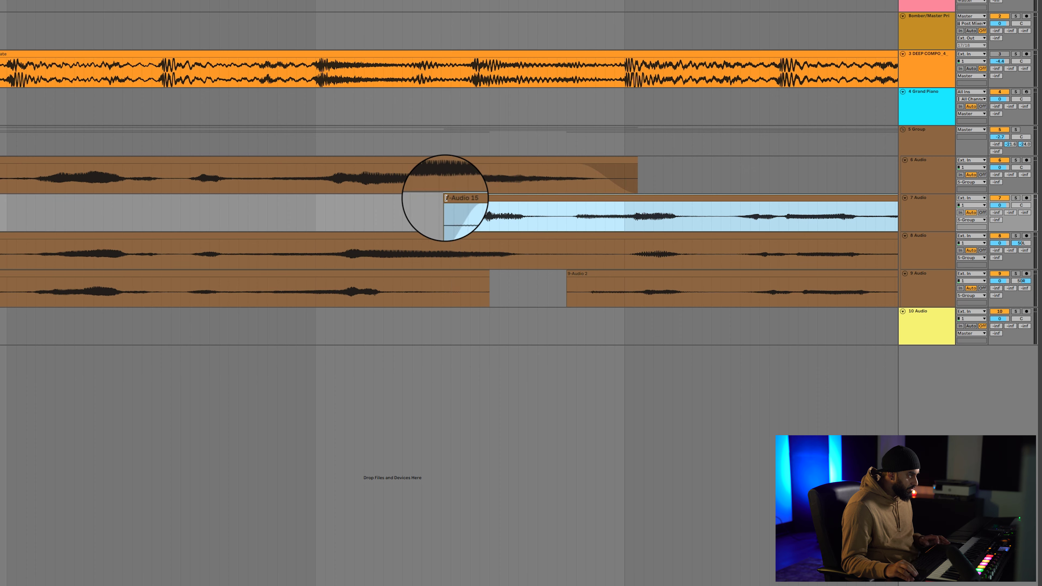
left_click(420, 205)
scroll(425, 207, "down", 5)
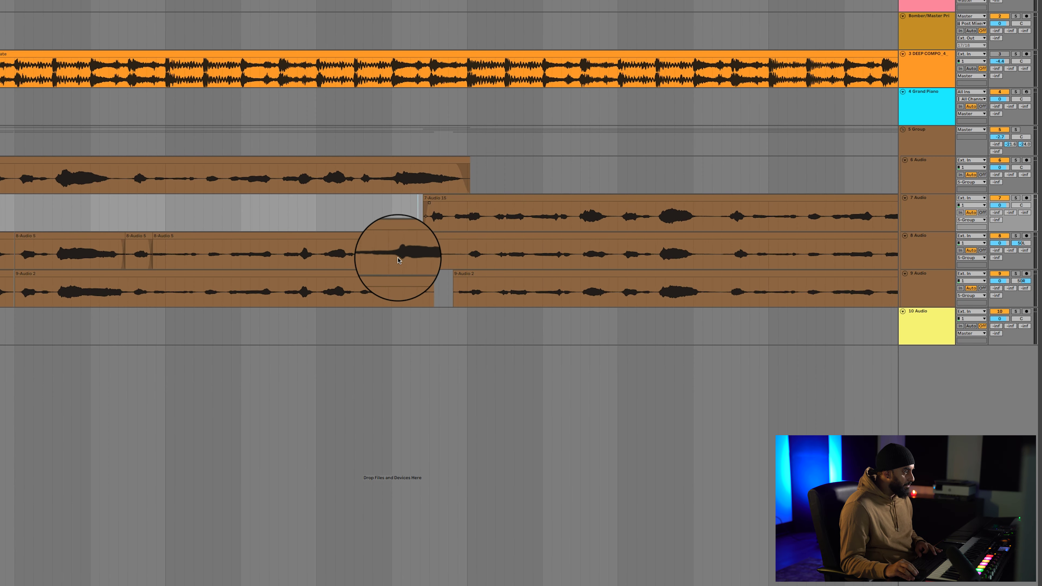
Copy the held note on tracks 8 and 9 from the unedited takes placed beyond the end of the beat.
left_click_drag(453, 291, 391, 258)
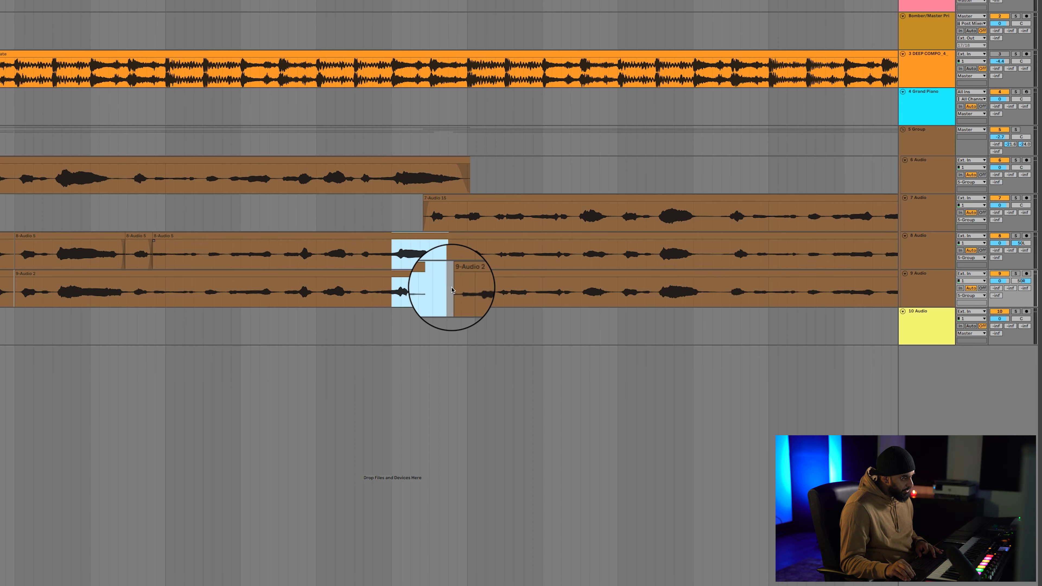
key("minus")
key("minus")
key("minus")
key("minus")
key("minus")
key("minus")
key("minus")
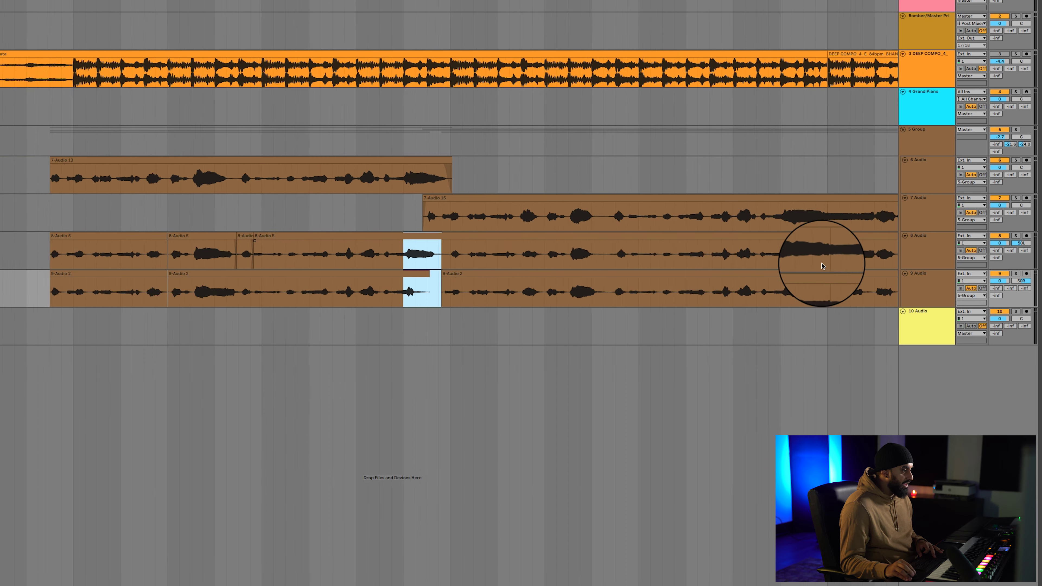
key("minus")
key("minus")
left_click(848, 259)
key("plus")
key("plus")
key("plus")
key("plus")
key("plus")
key("plus")
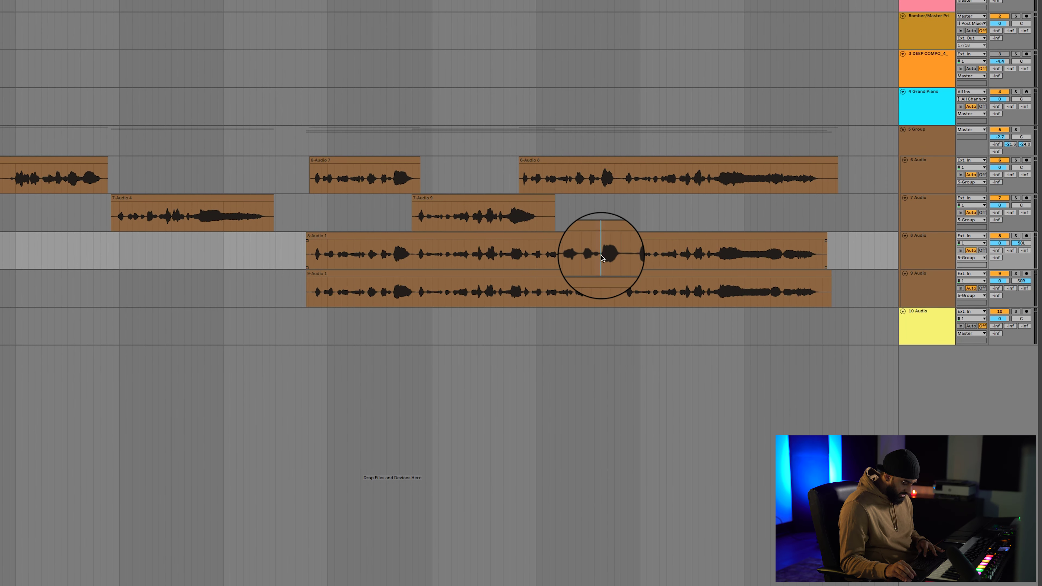
key("plus")
key("plus")
key("plus")
left_click(678, 291, "shift")
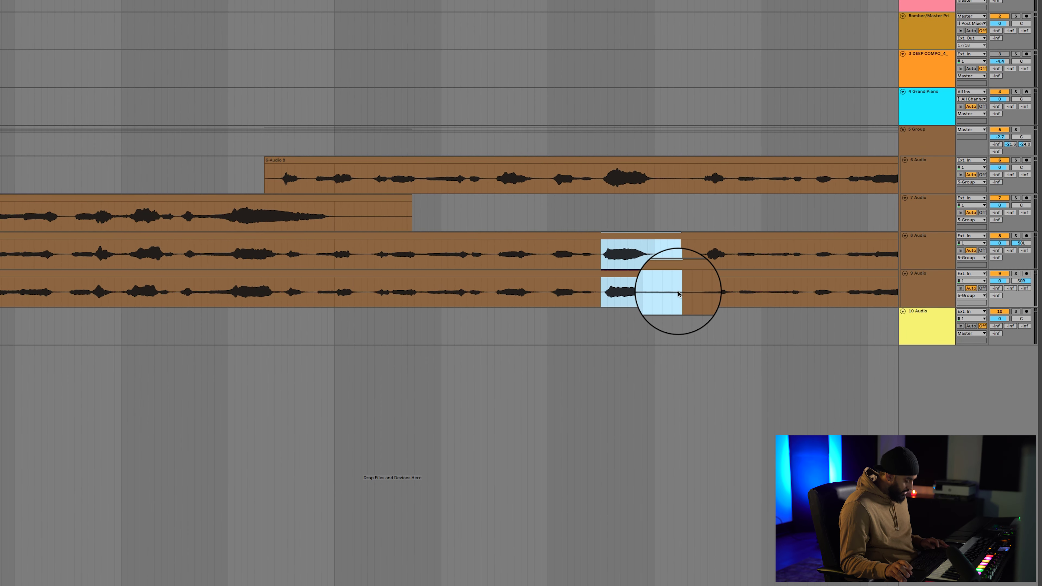
Try pasting the copied held note into the edited verse, and delete the misplaced copies from tracks 6 and 7.
key("minus")
key("minus")
key("minus")
key("minus")
key("minus")
key("minus")
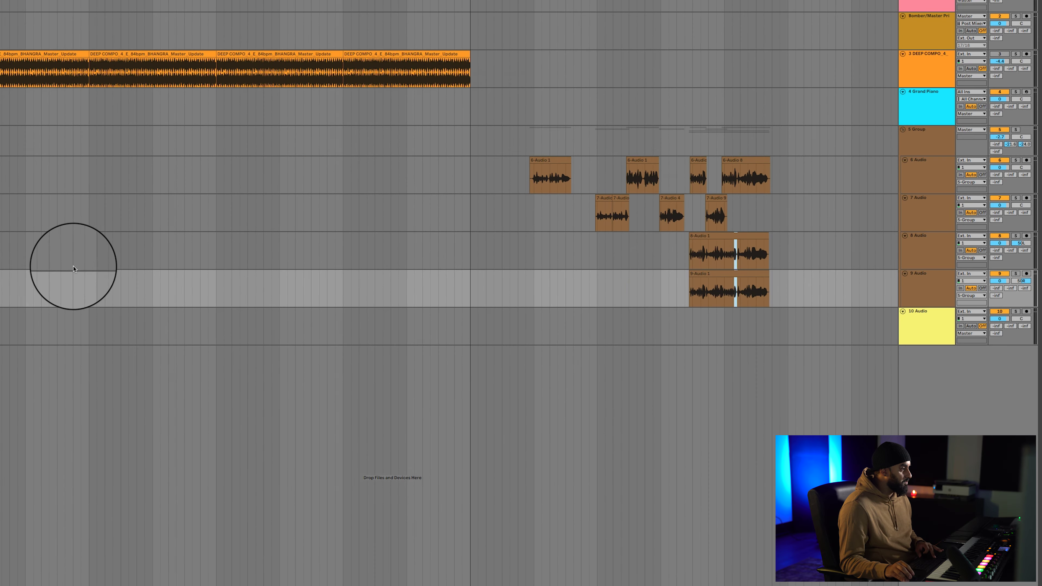
key("minus")
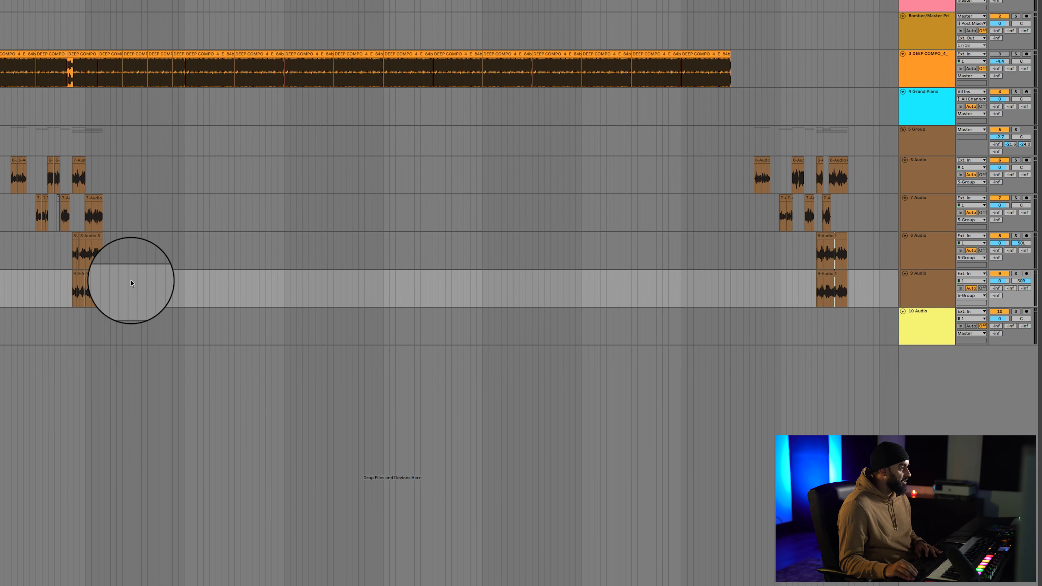
left_click(81, 266)
key("plus")
key("plus")
key("plus")
key("plus")
key("plus")
key("plus")
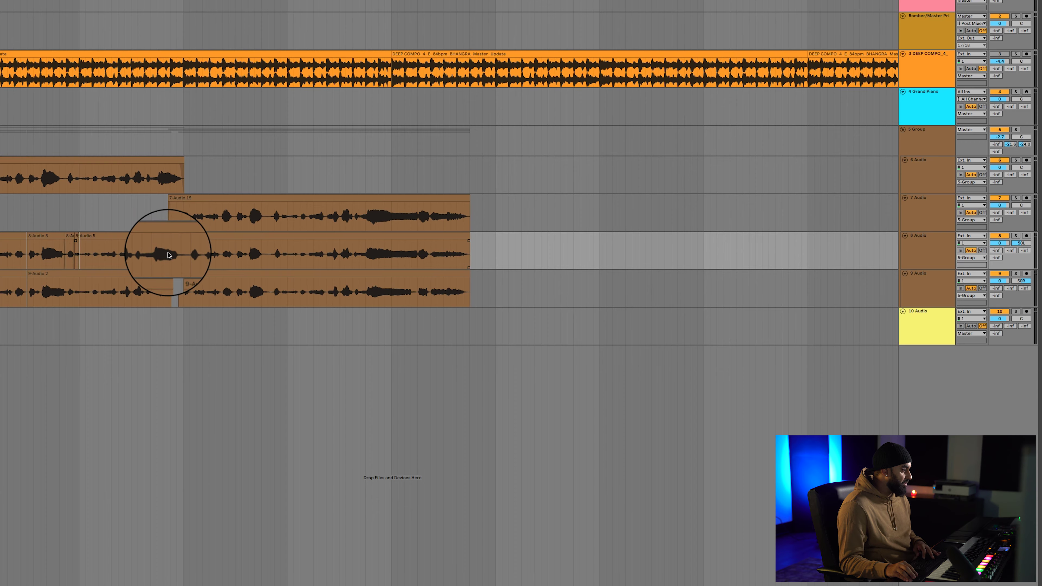
key("plus")
key("plus")
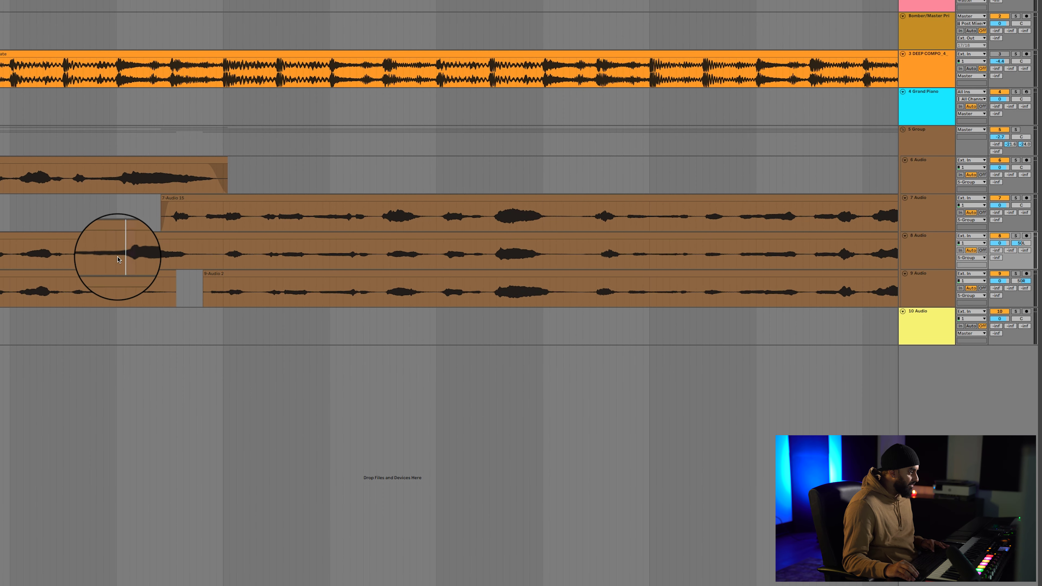
left_click(136, 327)
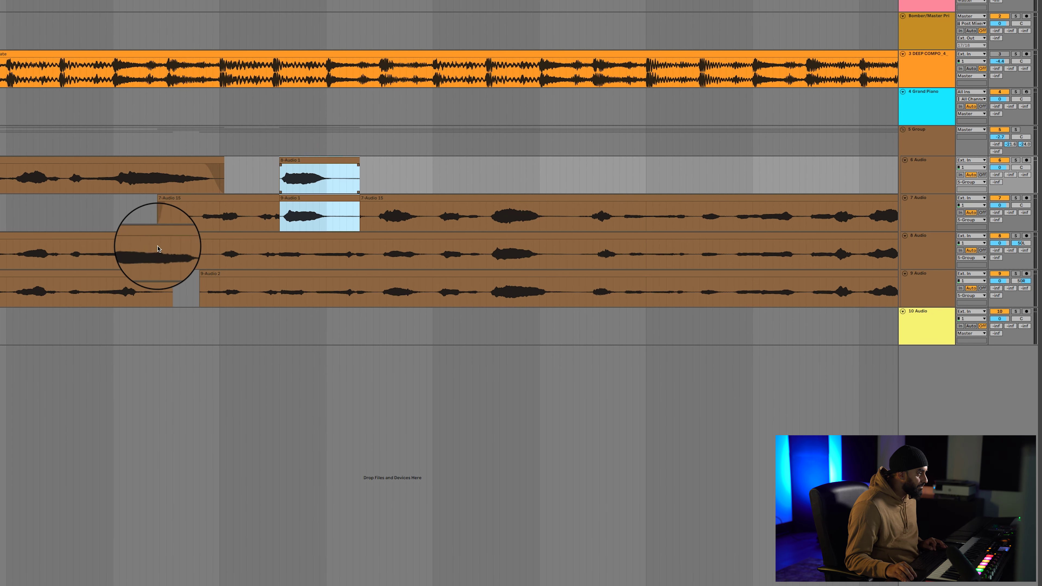
key("Delete")
Paste the held note onto tracks 8 and 9 under track 6's final sustained note and play back the passage.
left_click(116, 262)
key("ctrl+v")
left_click(1, 252)
key("space")
key("plus")
key("plus")
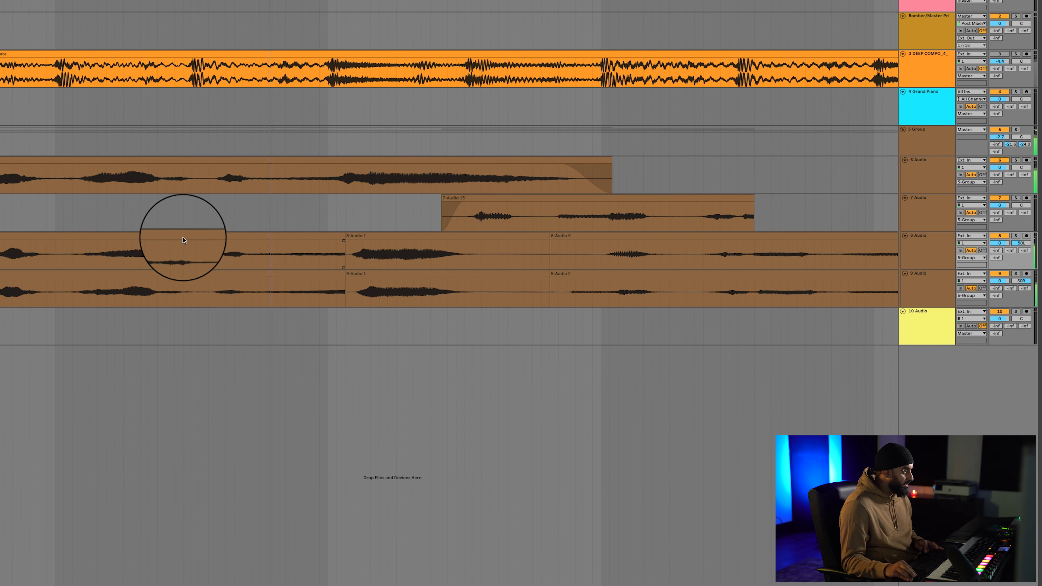
Extend the pasted clip's start on track 8 earlier over the preceding words and solo the track to audition it.
left_click_drag(377, 235, 574, 233)
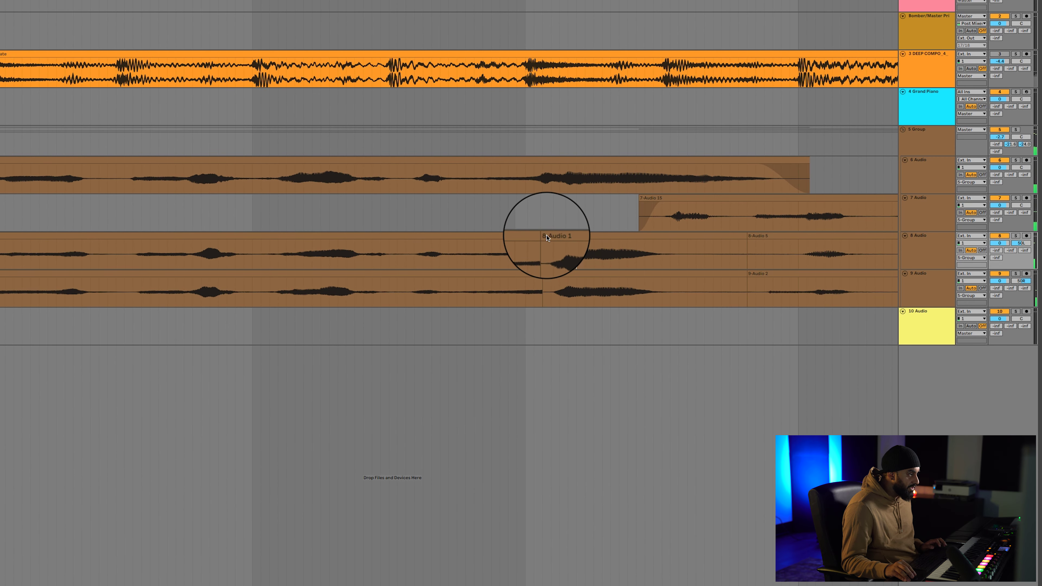
left_click_drag(542, 237, 415, 238)
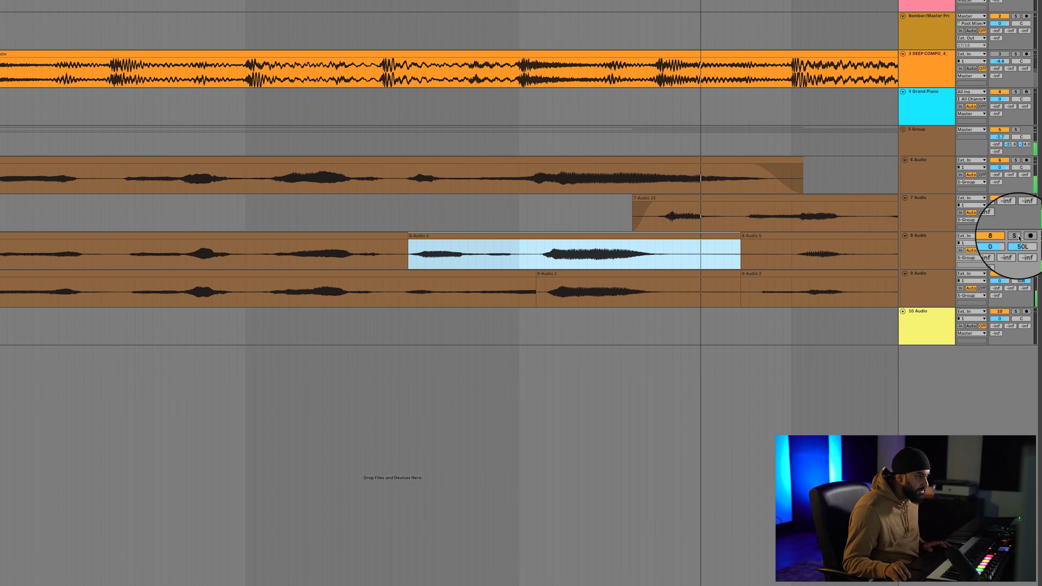
left_click(1019, 236)
key("space")
key("space")
Undo the clip extension and the pasted held notes, and play back the soloed track 8 from before the passage.
key("super+z")
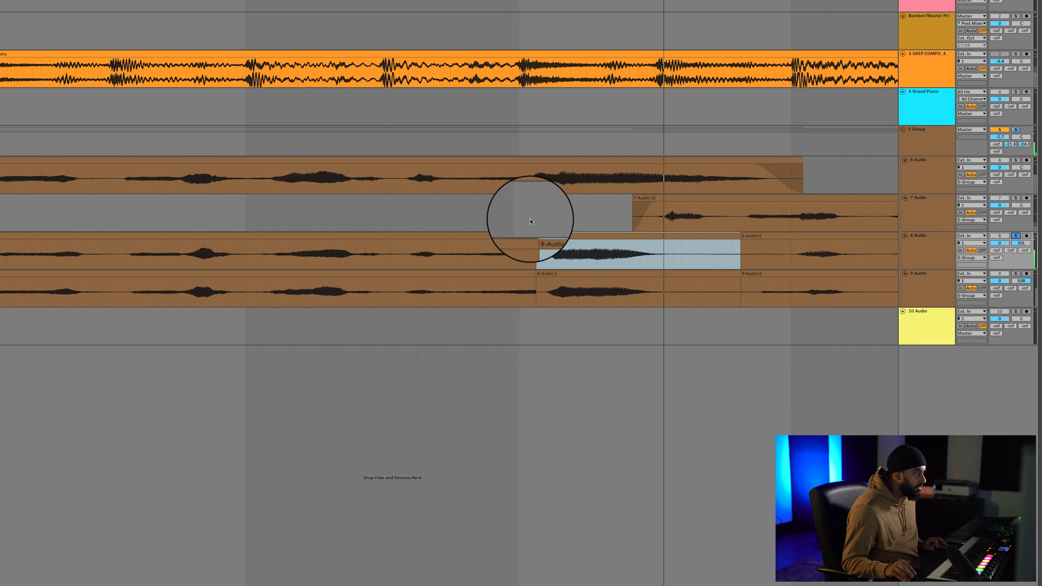
key("super+z")
left_click(58, 217)
key("space")
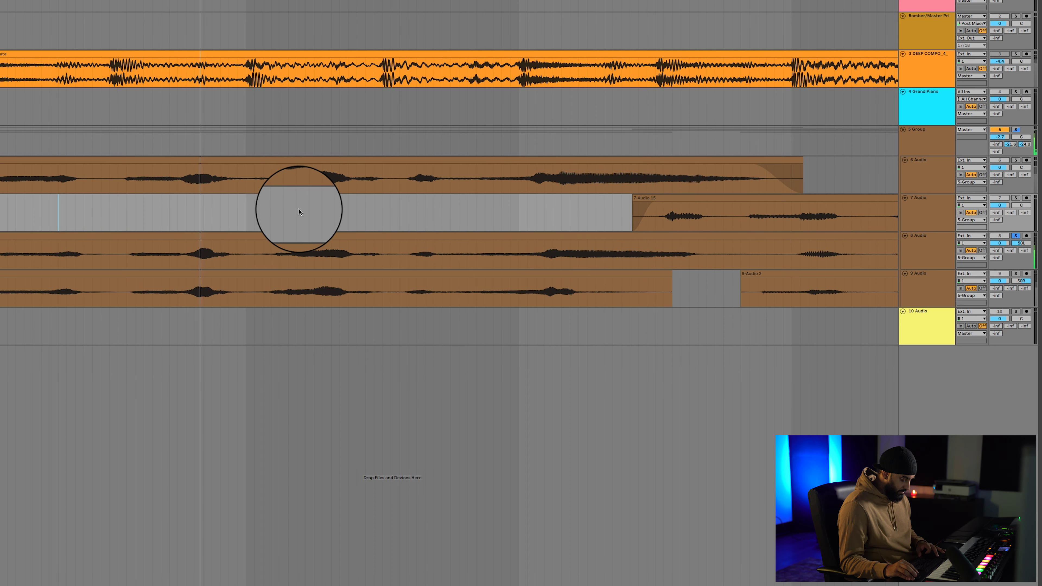
Audition track 8 soloed and examine its unedited take to locate the passage matching the sustained note.
key("minus")
key("minus")
key("minus")
key("minus")
key("minus")
key("minus")
key("minus")
key("minus")
key("minus")
key("minus")
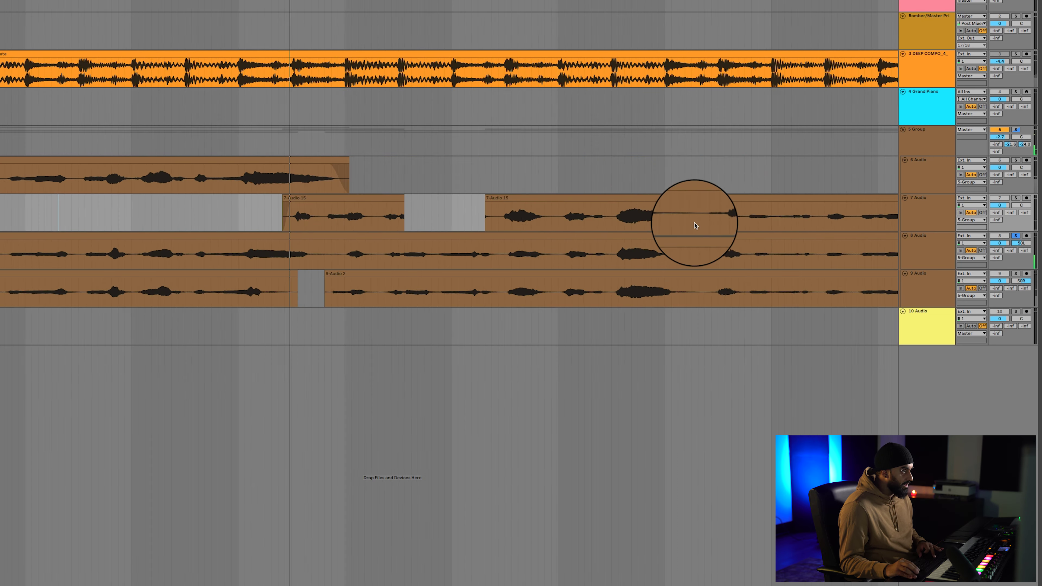
key("minus")
key("minus")
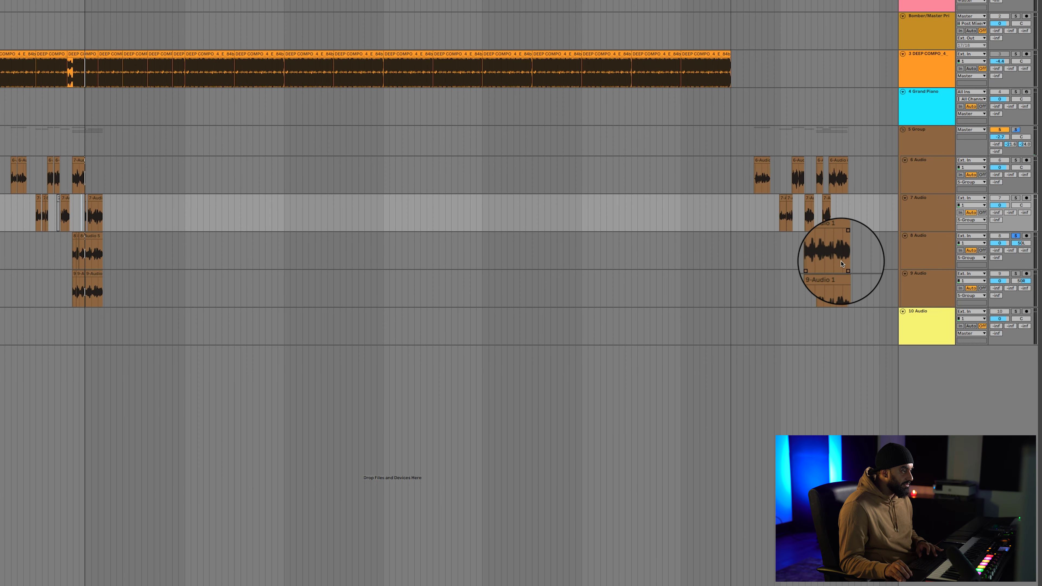
left_click(841, 261)
key("plus")
key("plus")
key("plus")
key("plus")
key("plus")
key("plus")
key("plus")
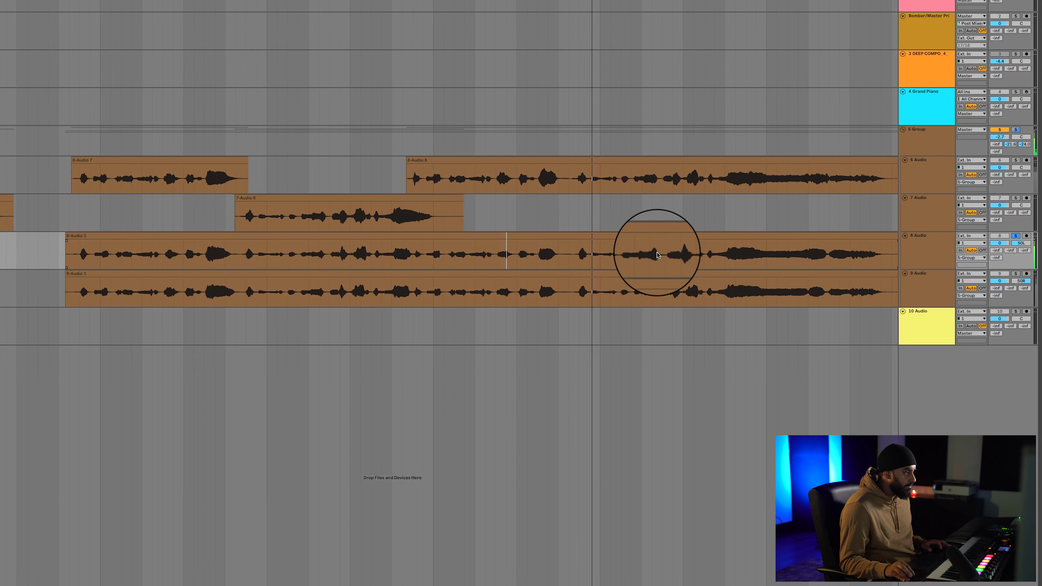
key("plus")
key("plus")
key("plus")
scroll(541, 259, "right", 5)
scroll(543, 262, "right", 2)
scroll(532, 259, "right", 10)
scroll(528, 258, "left", 20)
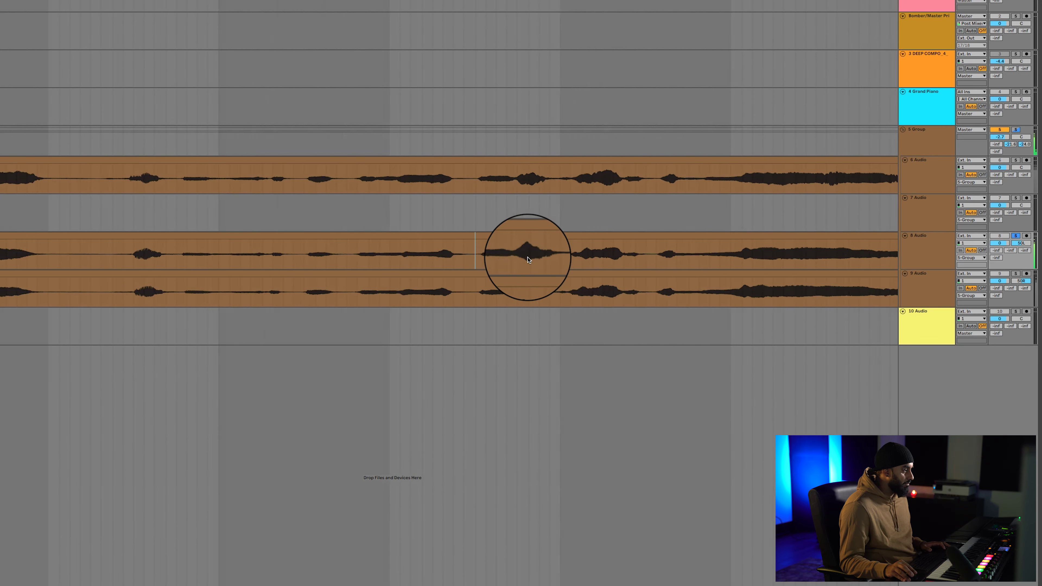
Audition and copy the held note on unedited tracks 8 and 9, including its lead-in word and two following phrases.
left_click(304, 218)
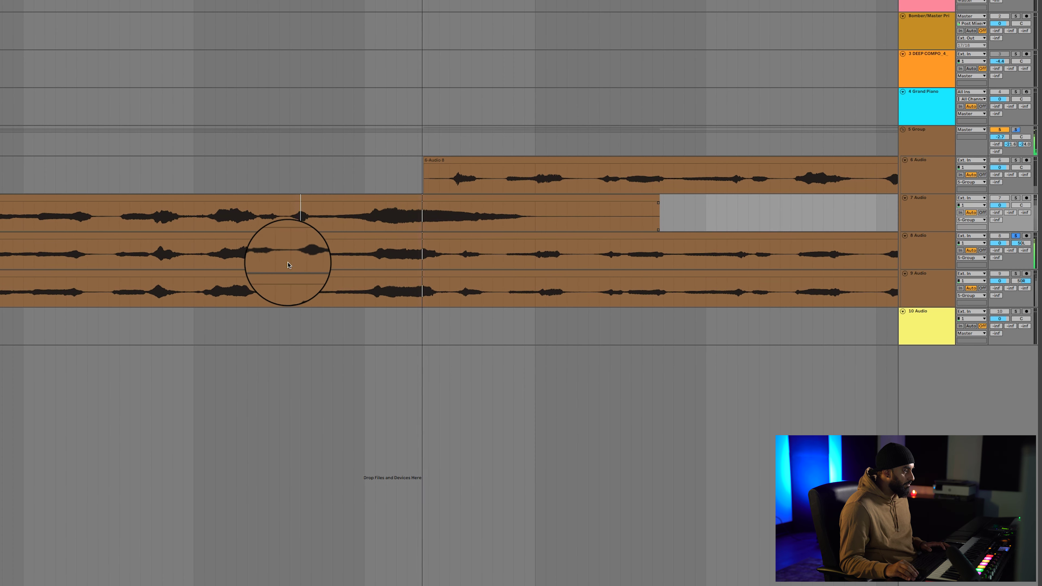
key("space")
left_click_drag(282, 258, 503, 296)
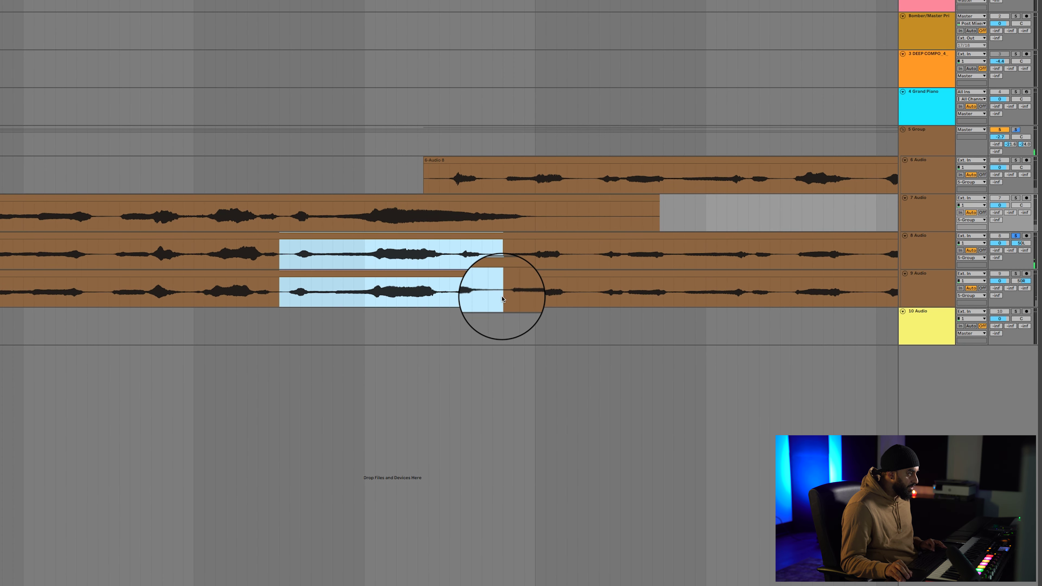
left_click(578, 295, "shift")
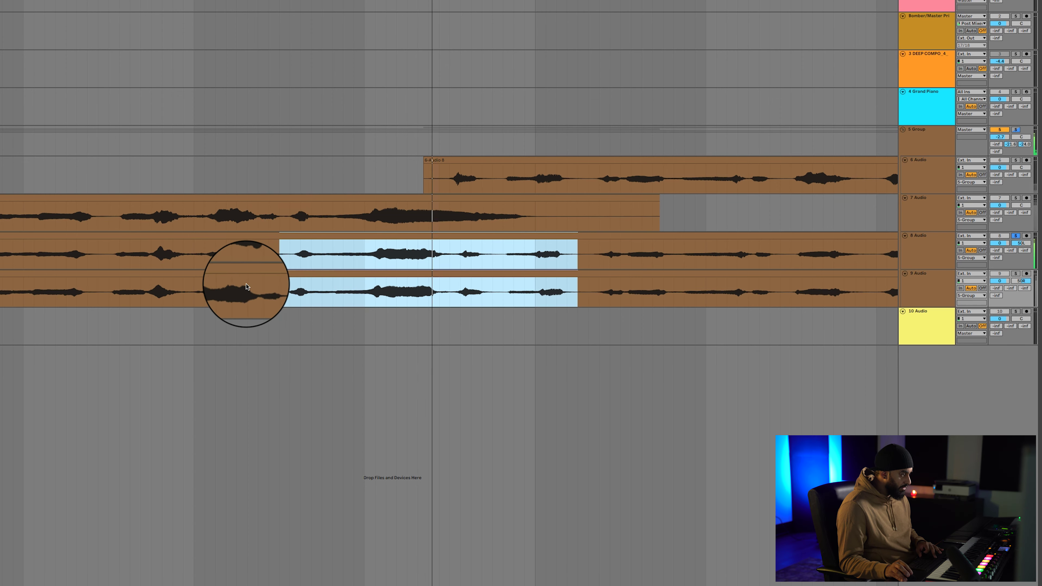
Turn off solo on track 8.
key("minus")
key("minus")
key("minus")
key("minus")
key("minus")
key("minus")
key("minus")
key("minus")
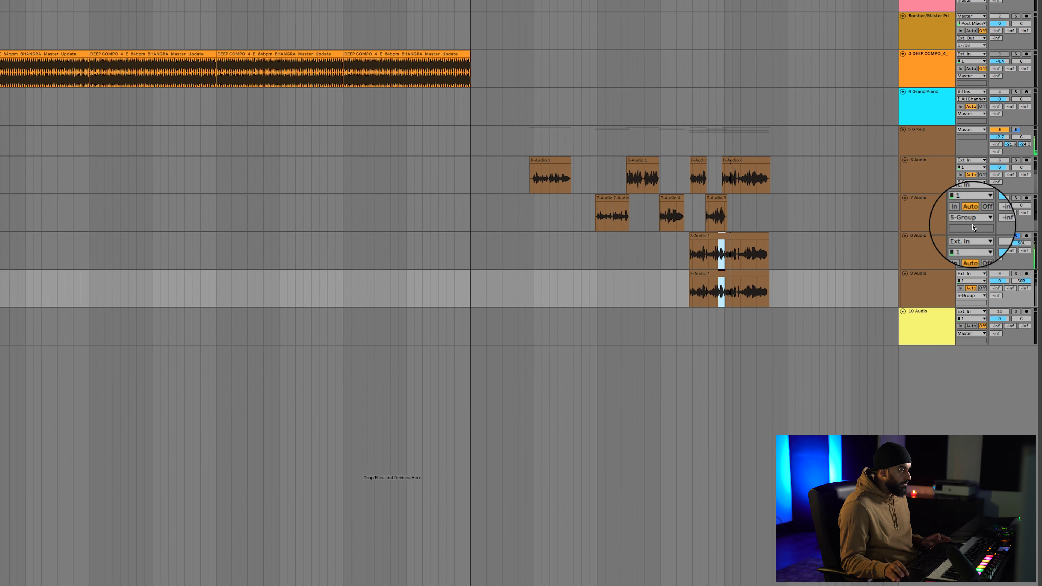
left_click(1016, 235)
Paste the copied passage onto tracks 8 and 9 in the edited verse, starting just before the lead-in word.
scroll(429, 225, "left", 4)
scroll(429, 229, "left", 8)
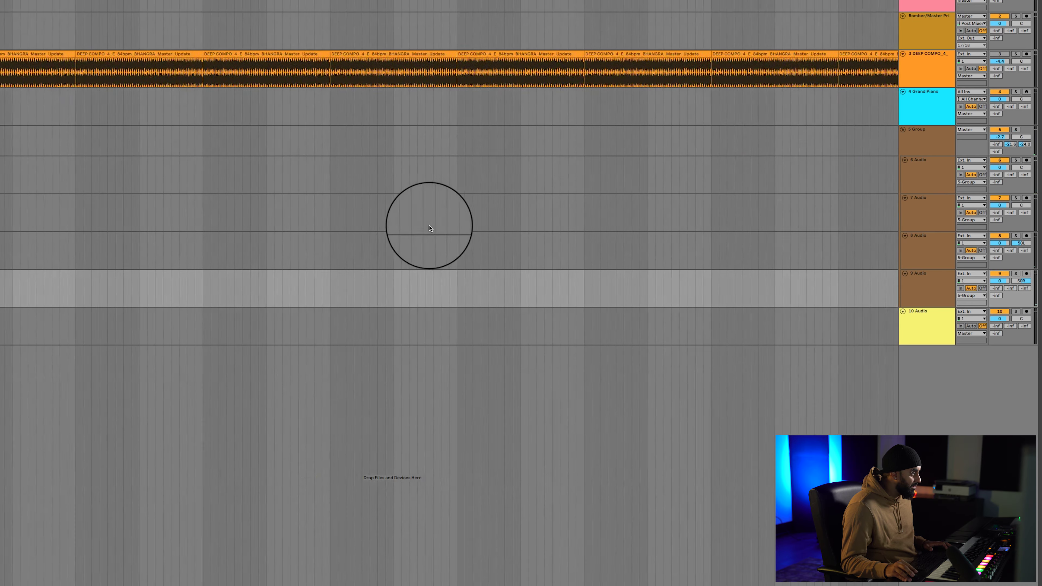
left_click(395, 255)
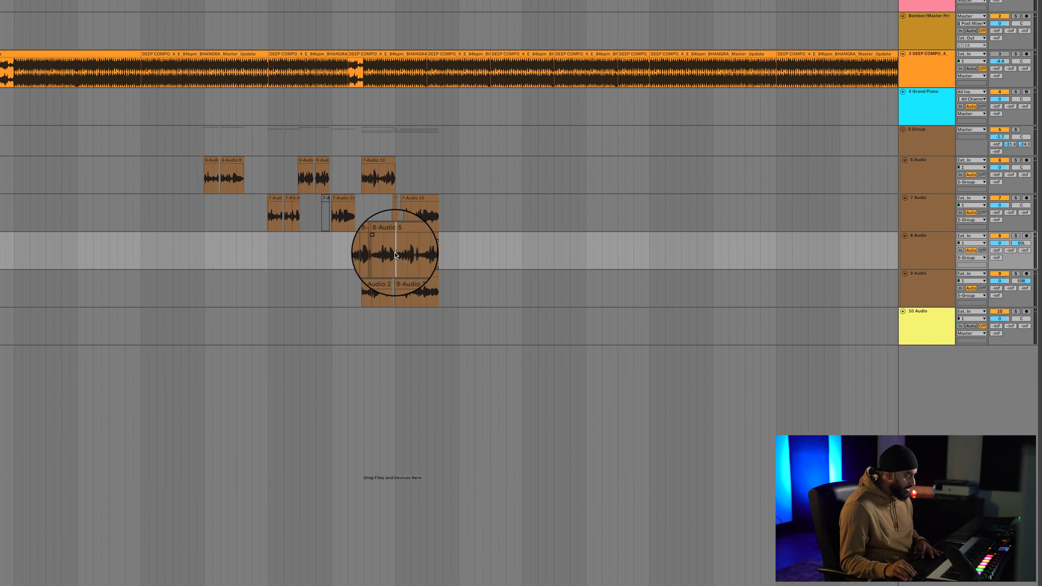
key("plus")
key("plus")
key("plus")
key("plus")
key("plus")
key("plus")
key("plus")
key("plus")
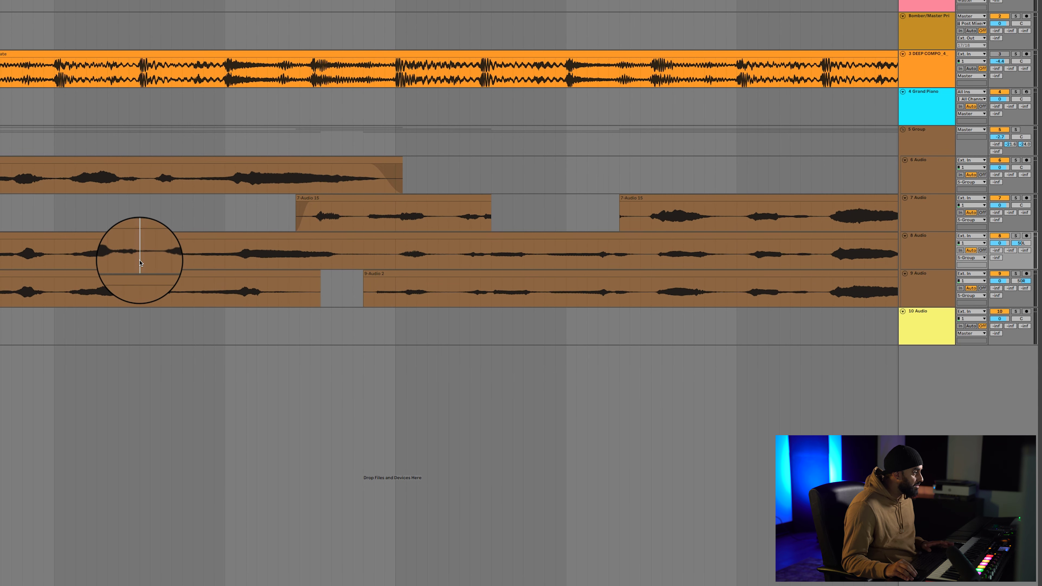
key("super+v")
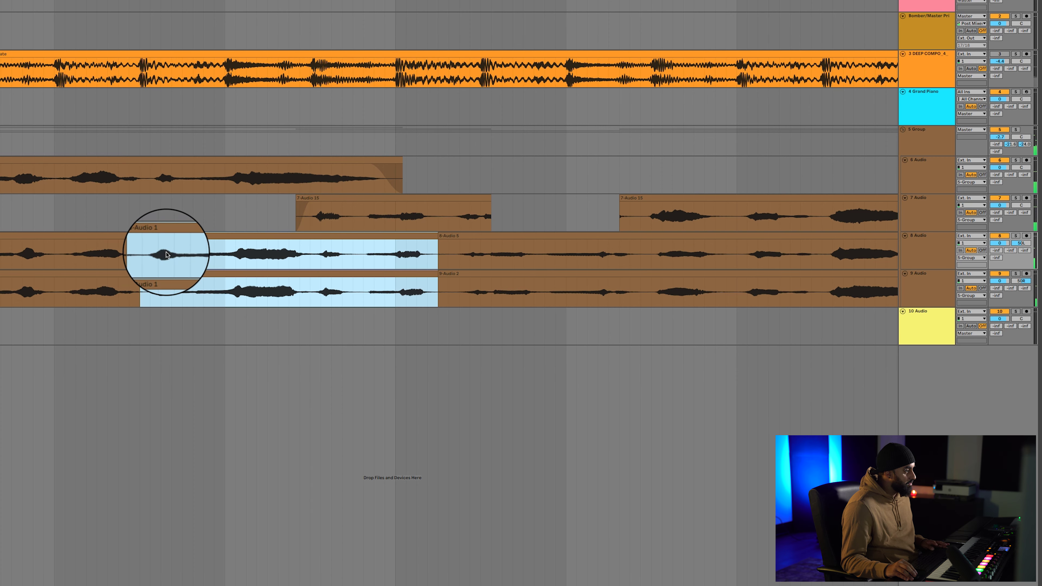
Play back the pasted passage and shift the pasted clip on track 9 slightly later to align with track 6.
scroll(272, 225, "left", 5)
left_click(347, 274)
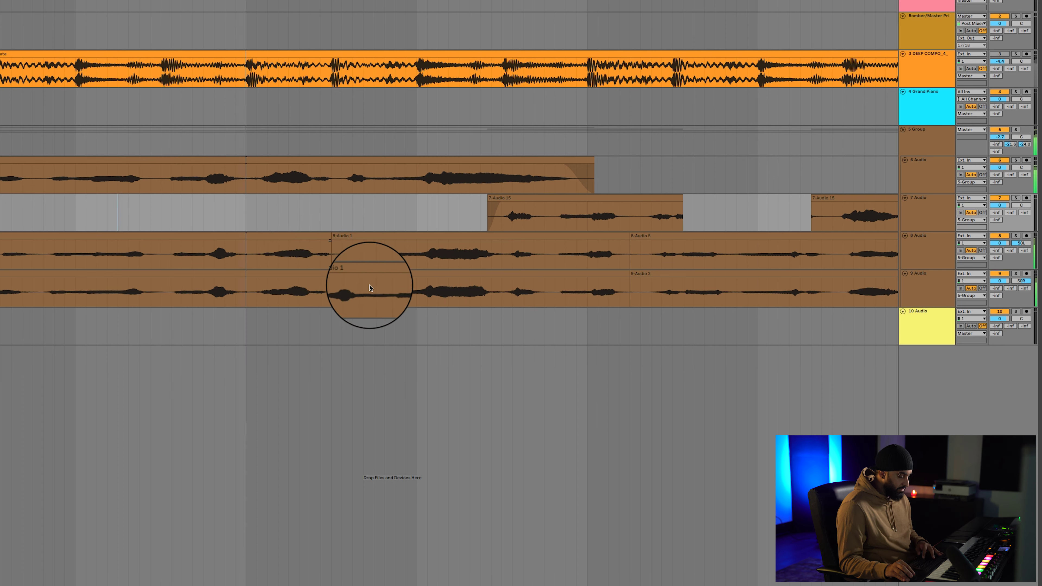
left_click(389, 273)
key("z")
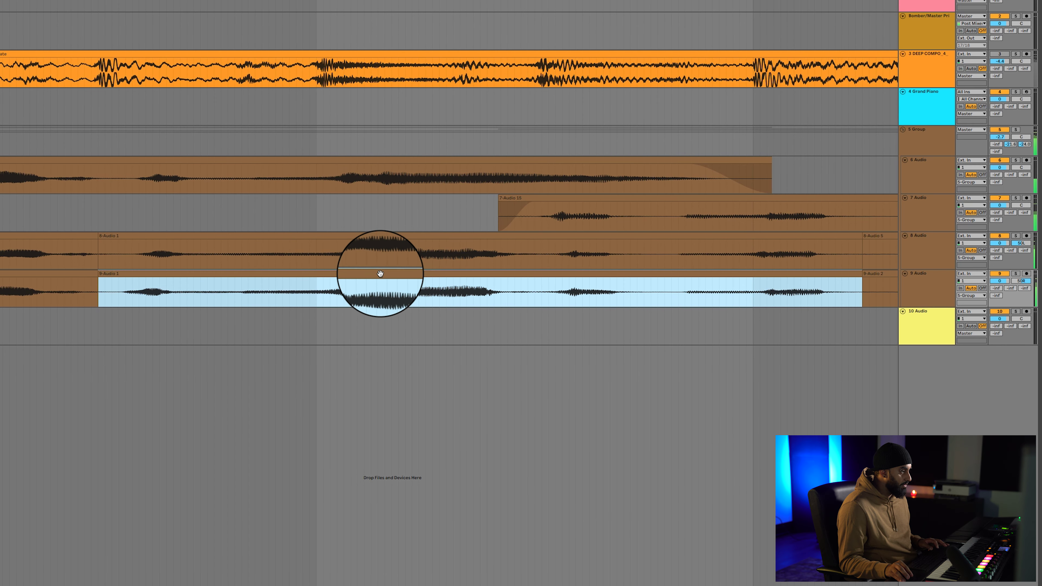
left_click_drag(373, 274, 383, 275)
Split the pasted track 9 clip after the held note and shift its second part slightly earlier.
left_click(544, 289)
key("super+e")
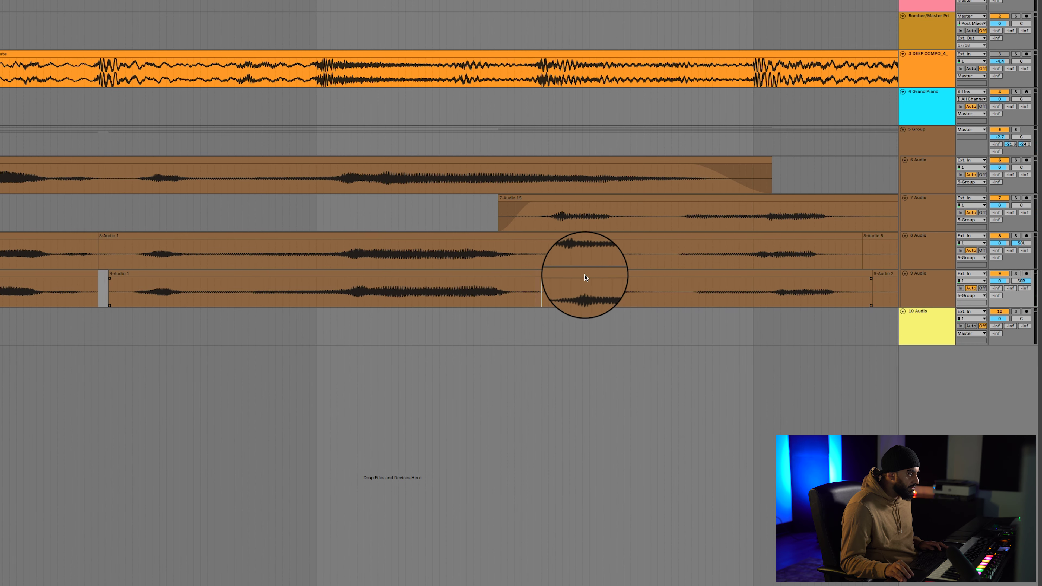
left_click_drag(599, 274, 592, 278)
scroll(732, 204, "right", 5)
scroll(733, 207, "right", 1)
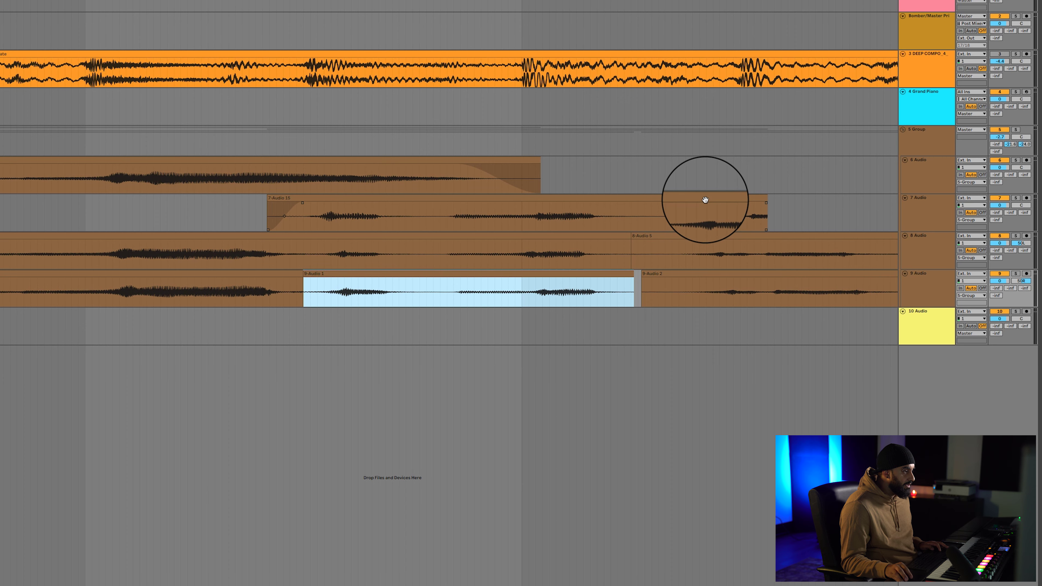
Delete the short faded-in clip on track 7 and extend the following clip's start back to fill its place.
left_click(704, 200)
key("minus")
key("minus")
key("minus")
key("minus")
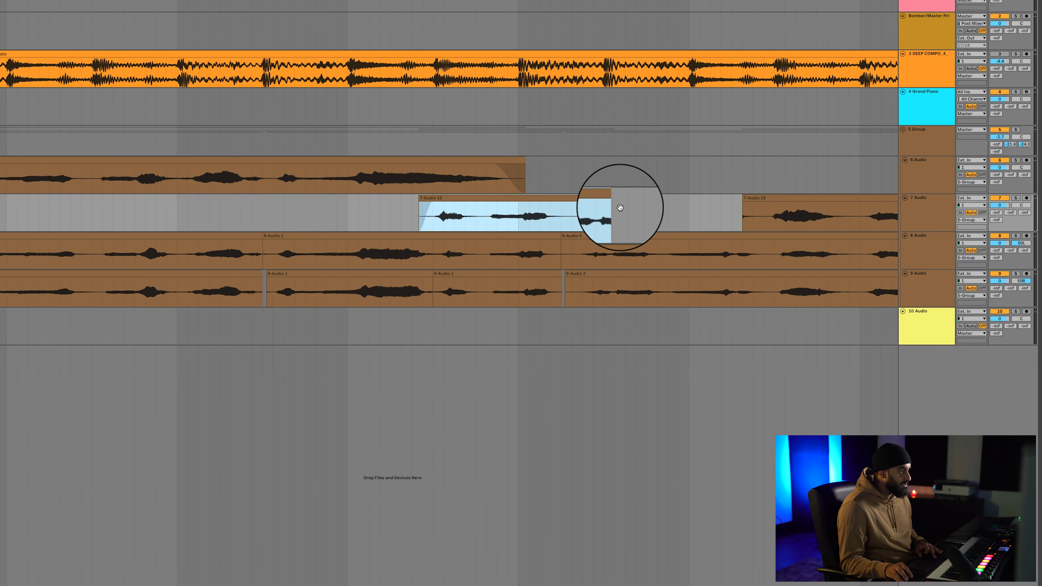
key("Delete")
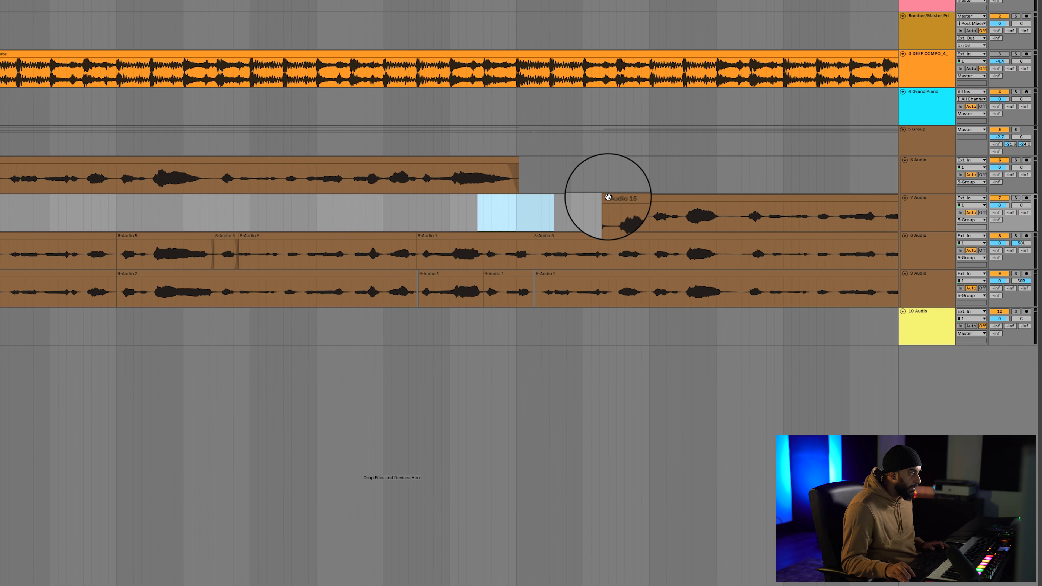
scroll(608, 197, "right", 4)
left_click_drag(422, 199, 289, 199)
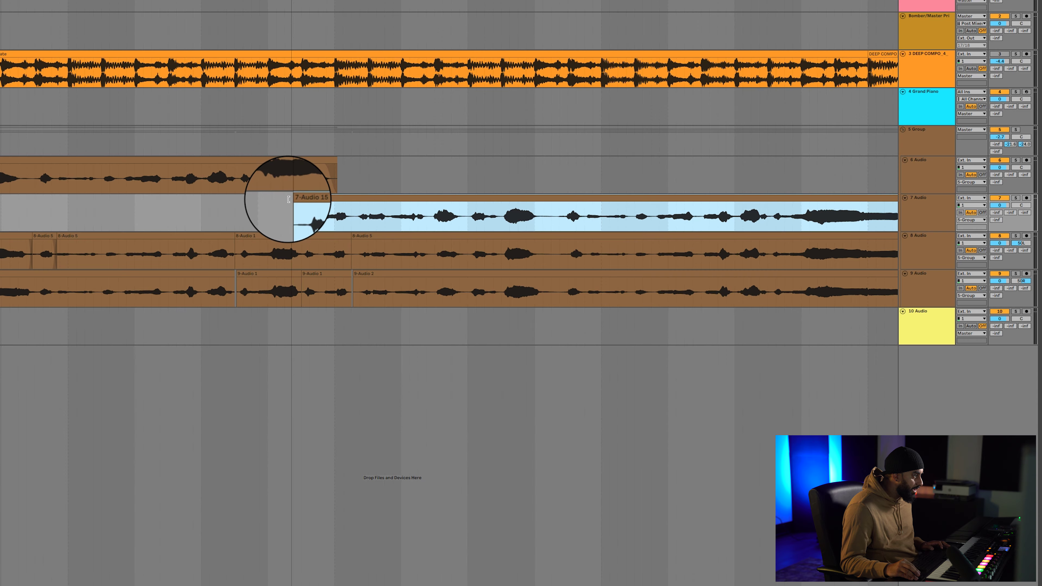
Play back the layered vocals through the rebuilt passage and the extended track 7 clip.
scroll(279, 203, "left", 2)
left_click(222, 201)
key("space")
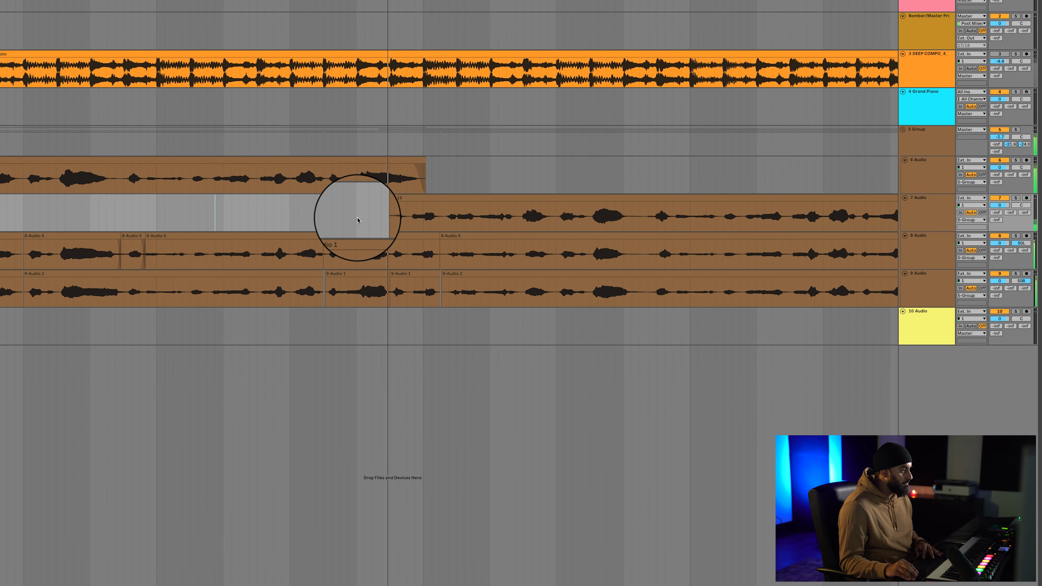
key("minus")
key("minus")
key("minus")
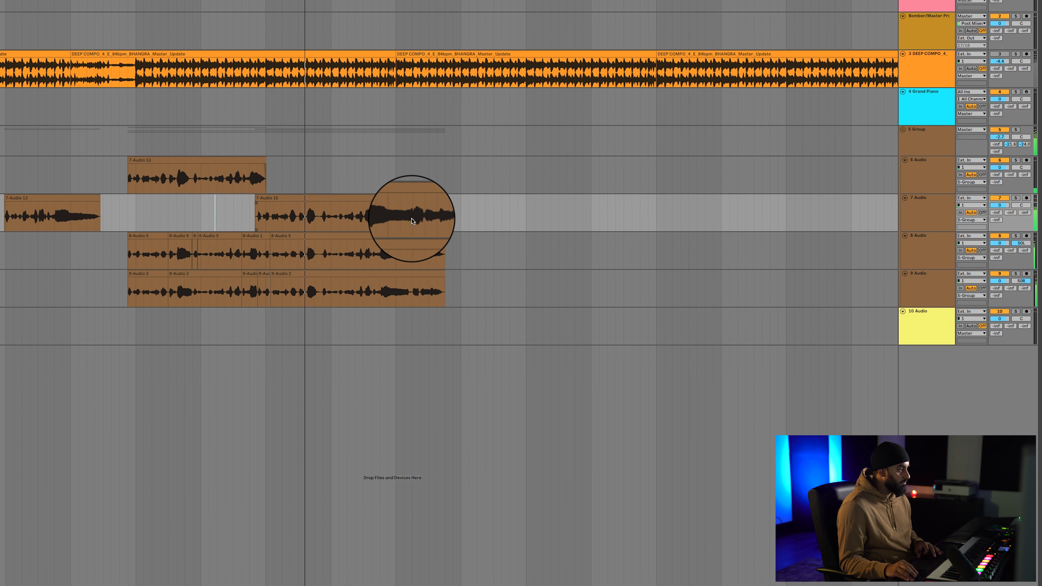
Examine the overlapping phrase at the end of the track 6 clip against the matching parts on tracks 8 and 9.
scroll(411, 221, "left", 4)
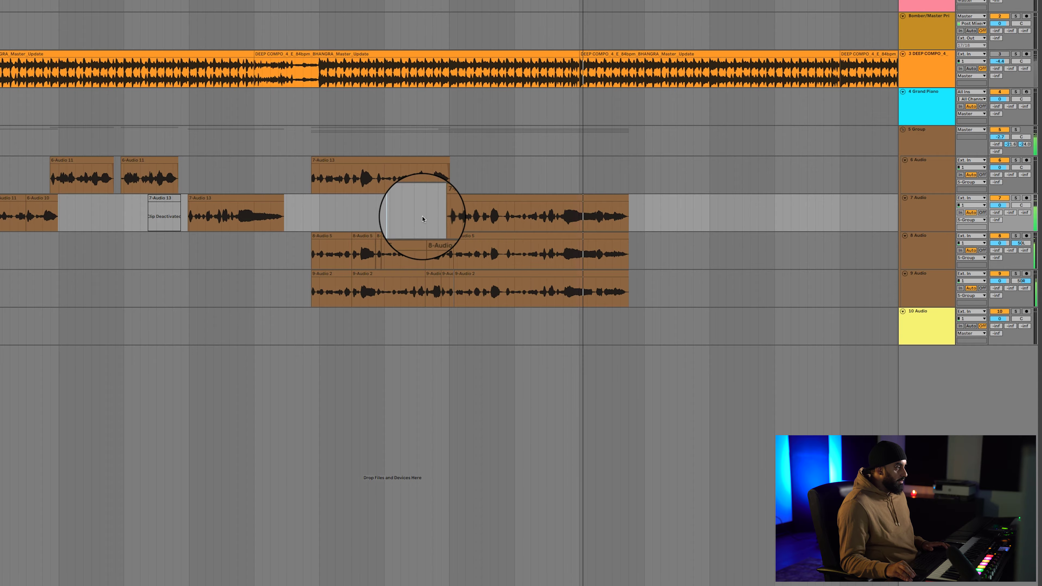
scroll(423, 218, "left", 3)
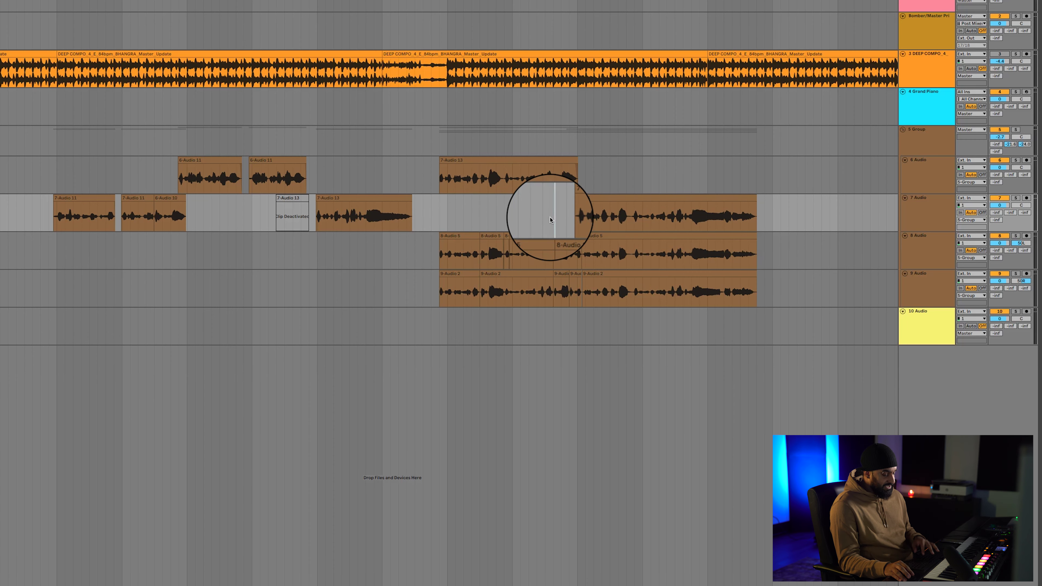
scroll(550, 220, "up", 6)
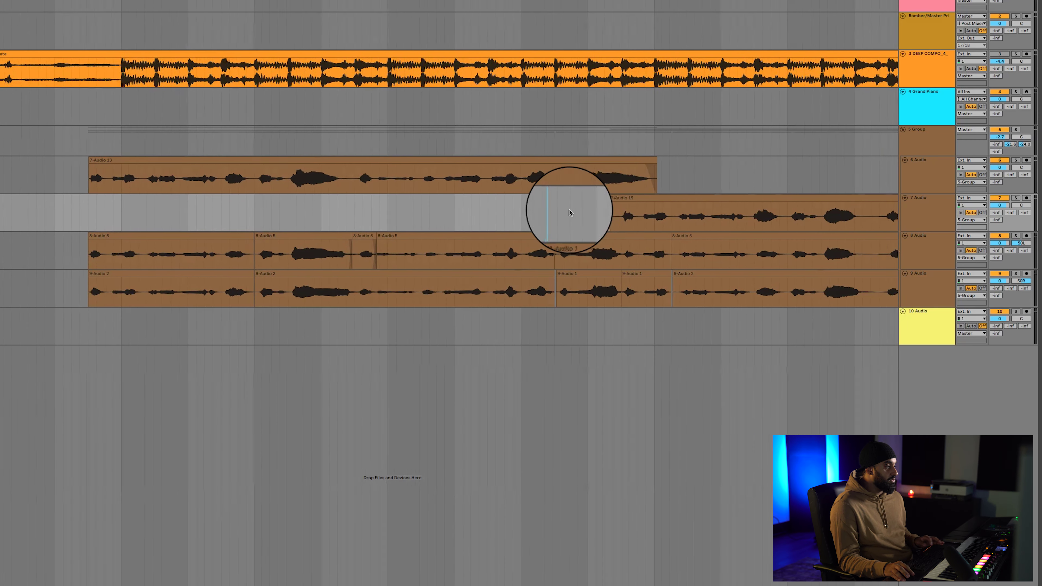
left_click_drag(590, 185, 676, 184)
left_click_drag(598, 254, 635, 284)
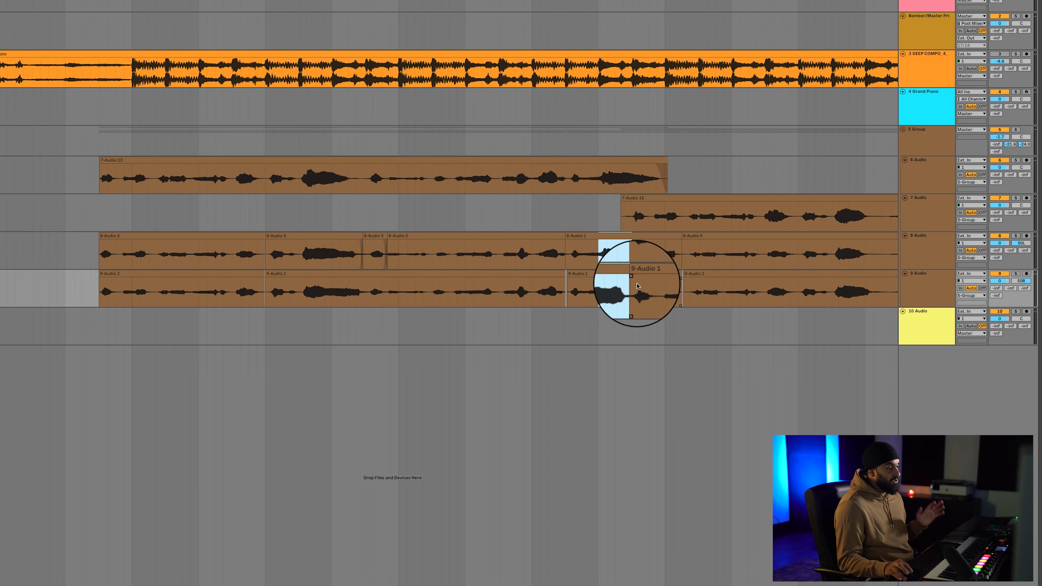
left_click(570, 214)
scroll(570, 215, "right", 1)
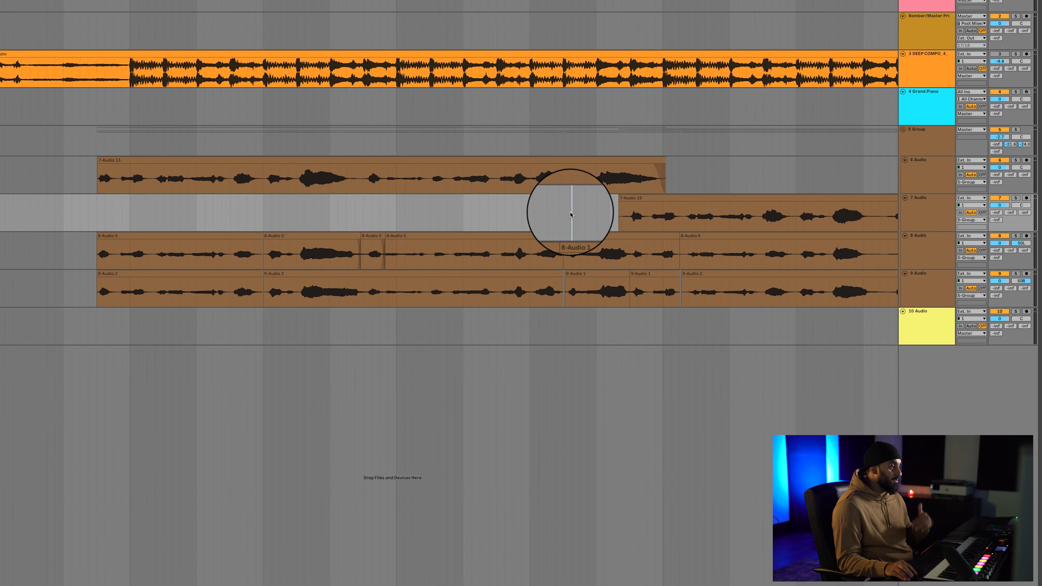
scroll(570, 215, "right", 1)
key("minus")
key("minus")
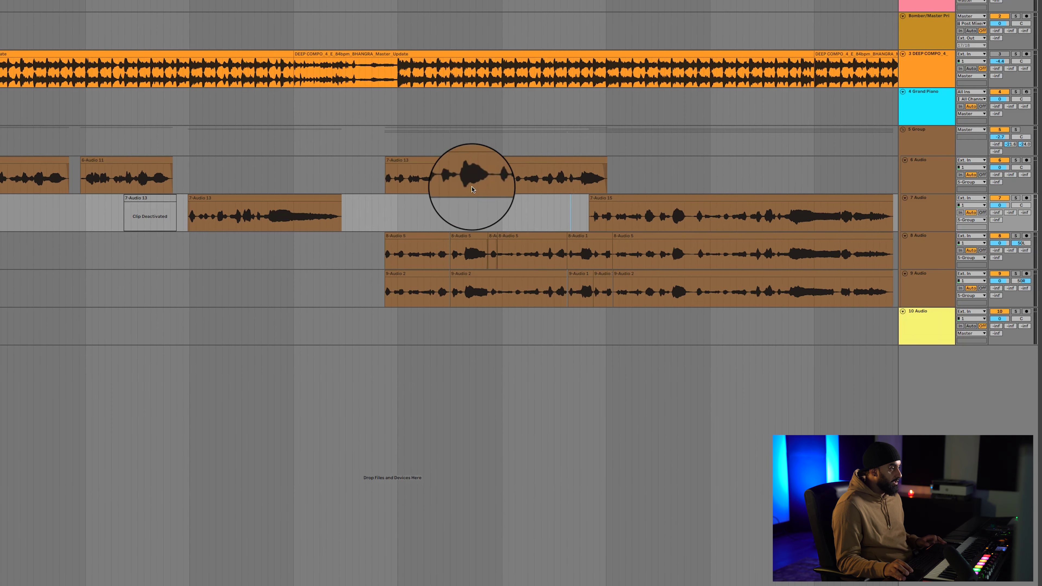
left_click(645, 175)
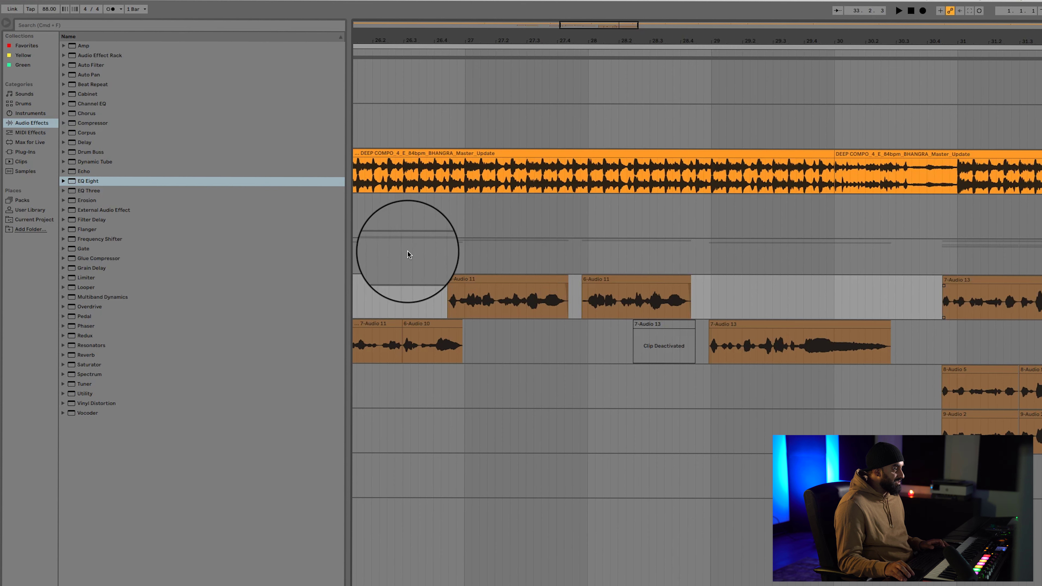
Search the plug-ins for "vocal" and locate VocALign Pro AU in the Synchro Arts collection.
left_click(21, 155)
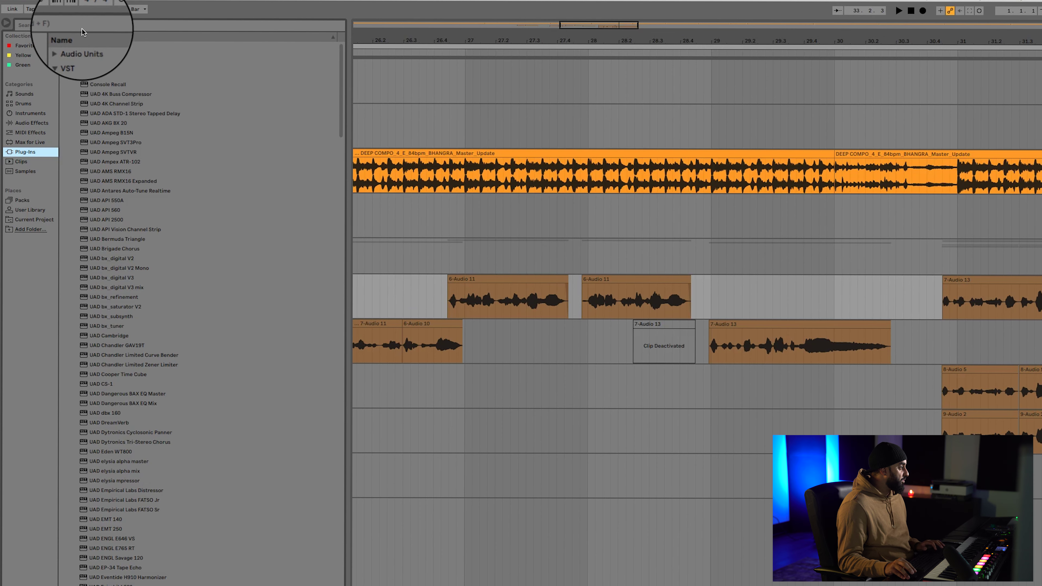
left_click(76, 22)
type("vocal")
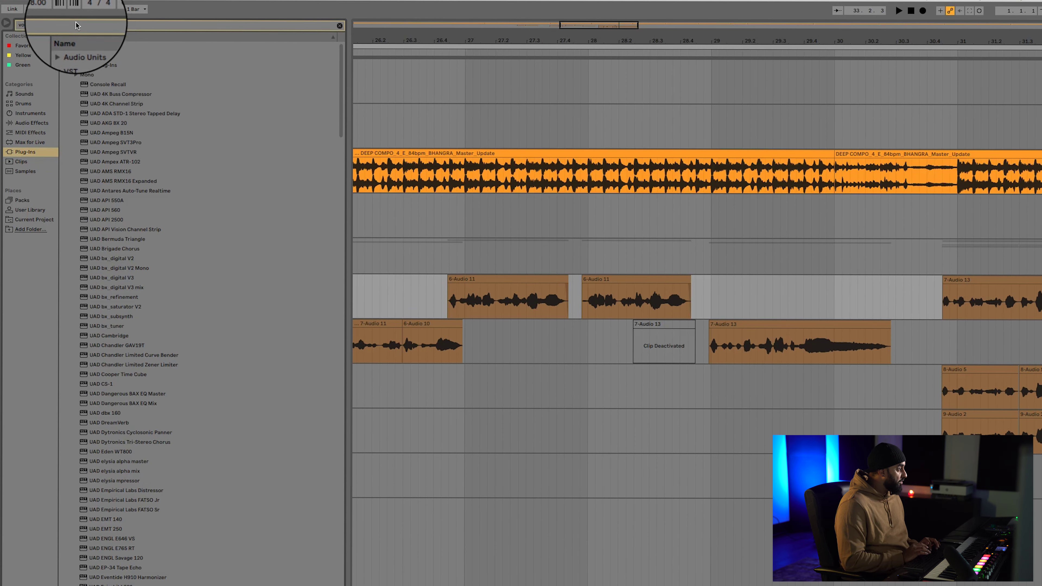
left_click(61, 46)
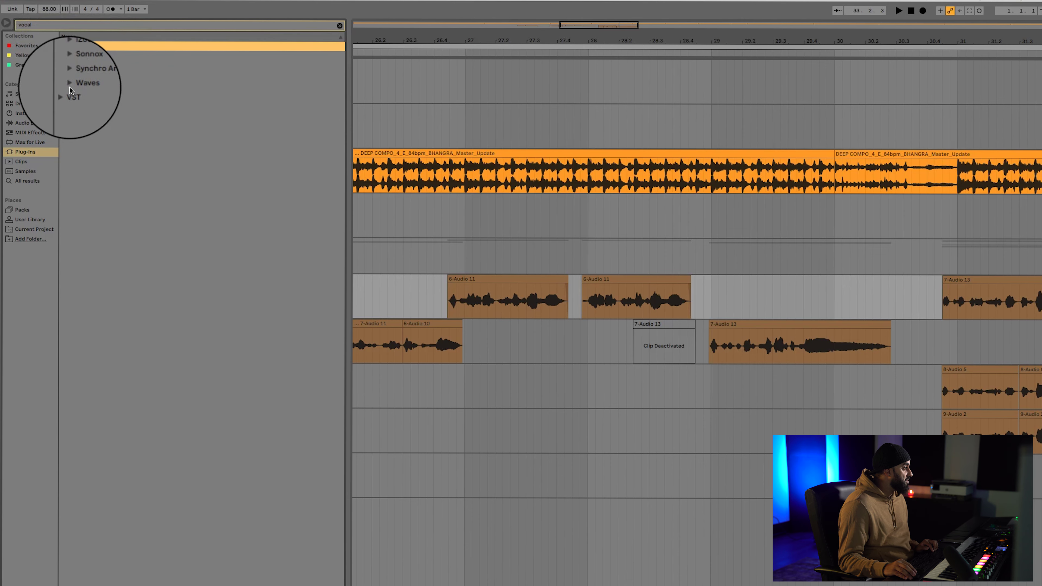
left_click(69, 78)
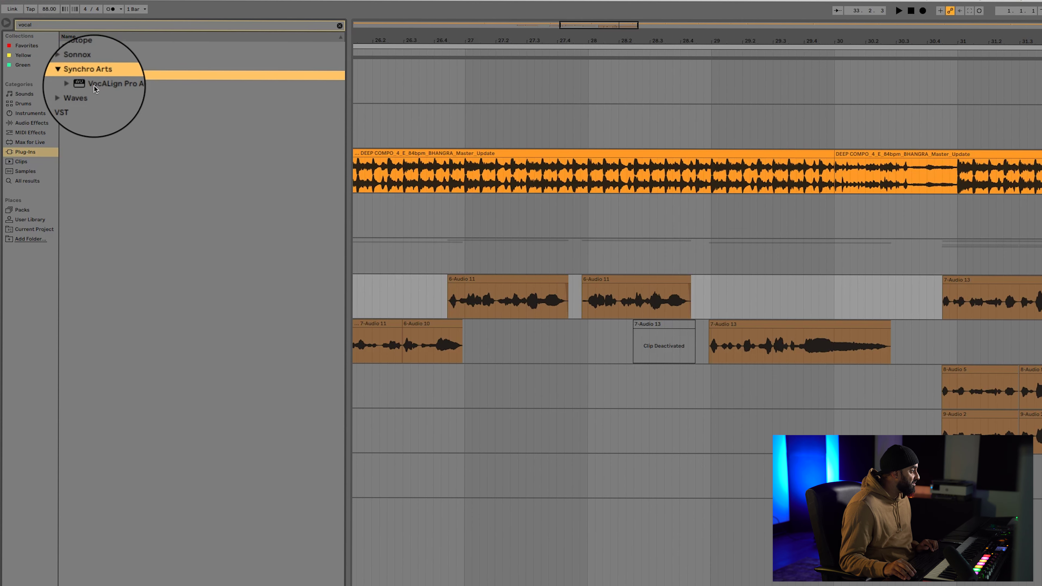
left_click(96, 83)
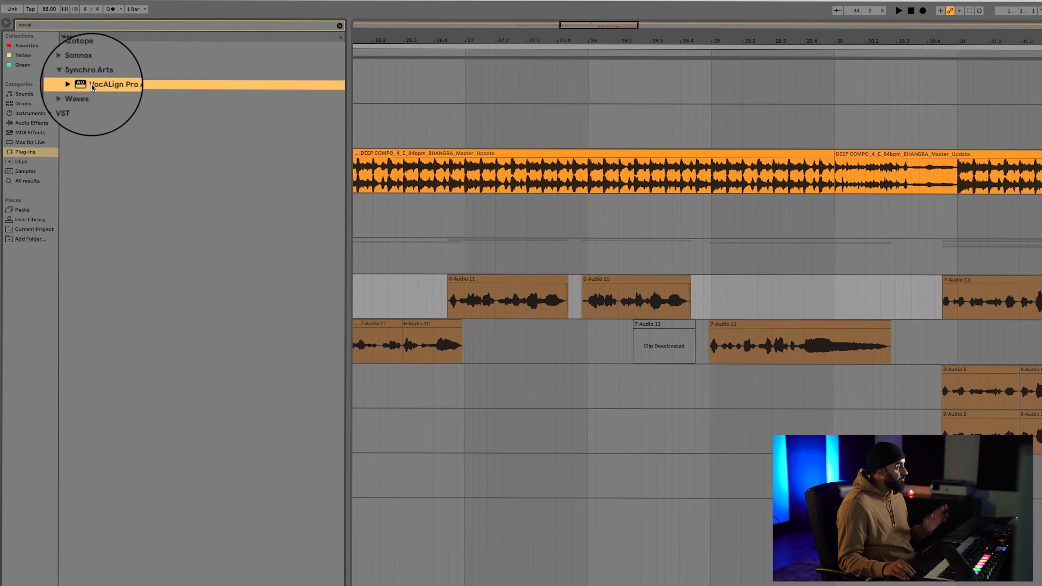
Insert the VocALign Pro AU plug-in on the 8 Audio track.
left_click_drag(92, 84, 986, 394)
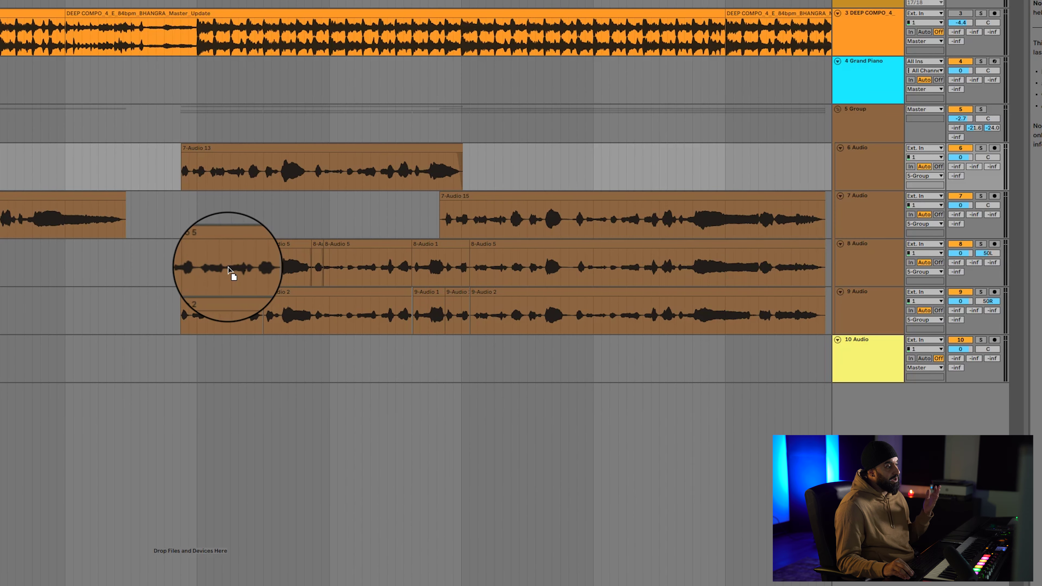
left_click_drag(228, 270, 229, 270)
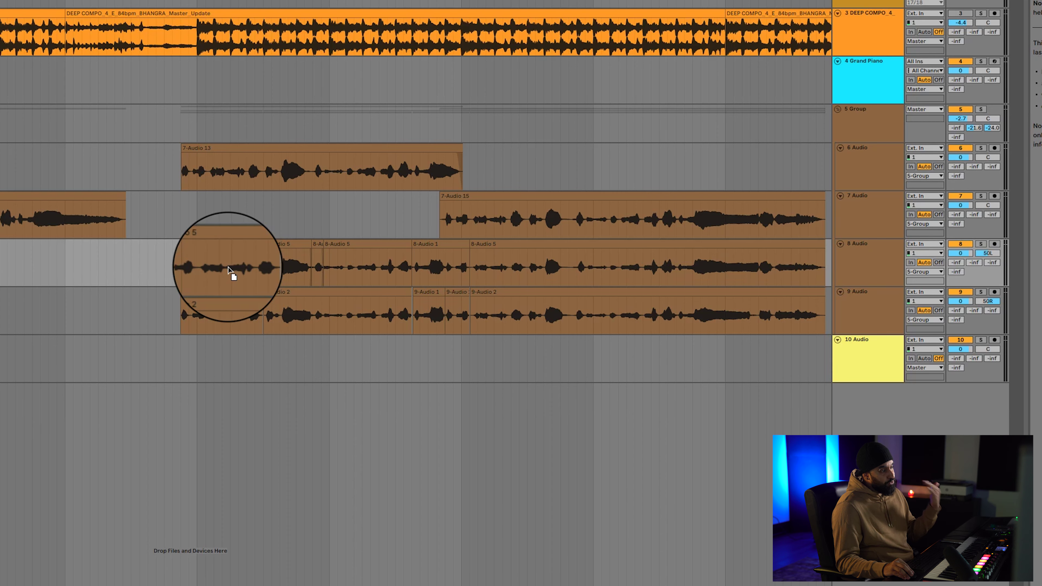
left_click_drag(227, 266, 229, 268)
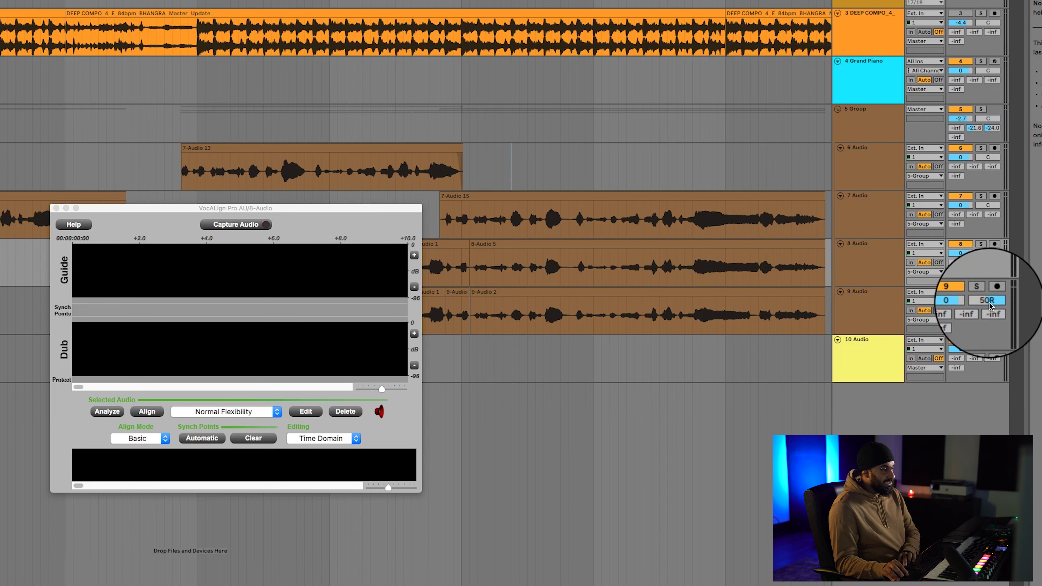
Mute track 9 and place the start position just before the first clip on track 8.
left_click(869, 265)
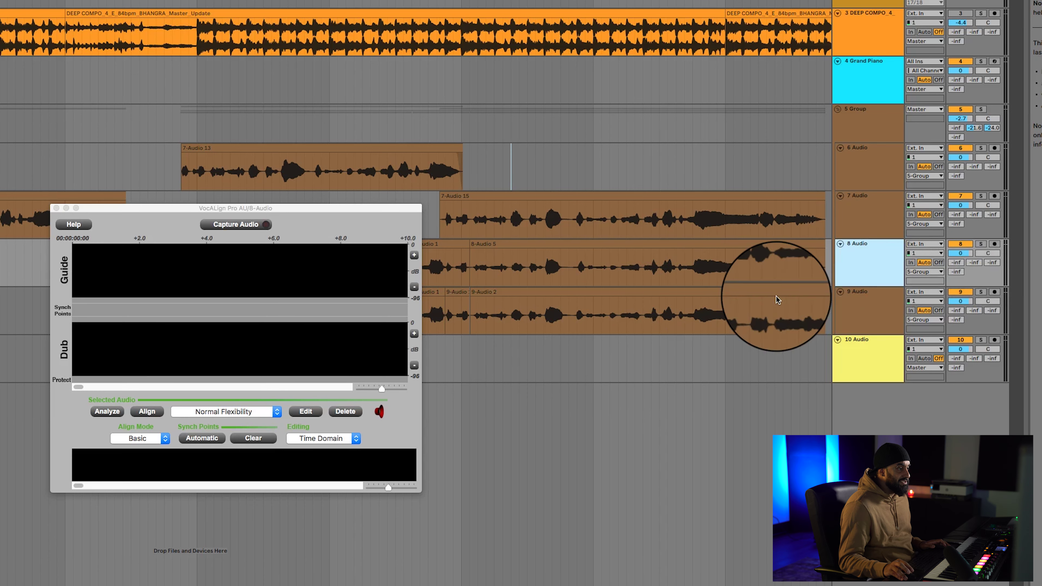
left_click(955, 291)
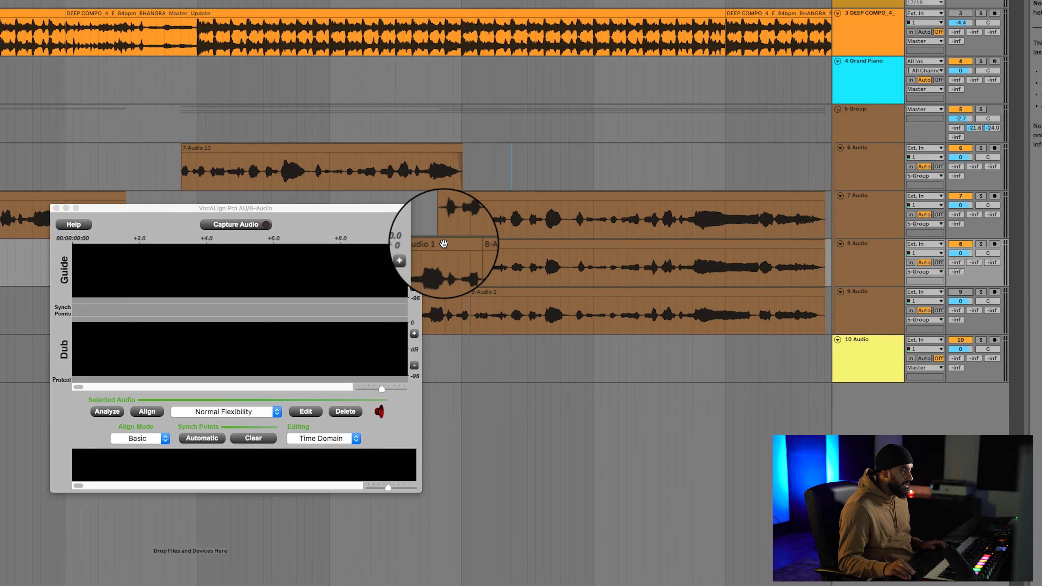
scroll(444, 244, "left", 10)
scroll(445, 244, "right", 1)
left_click(440, 257)
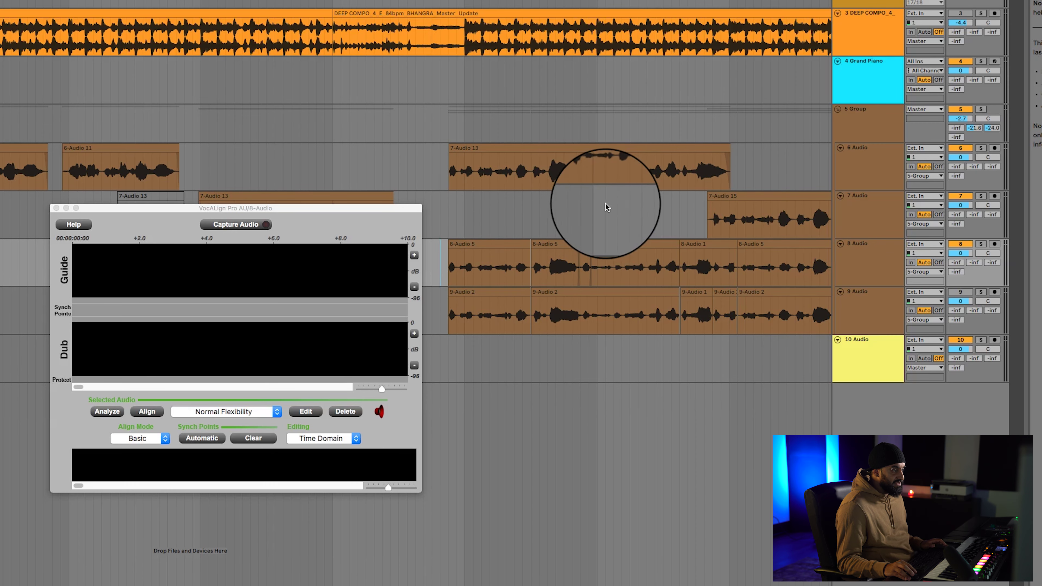
left_click(868, 169)
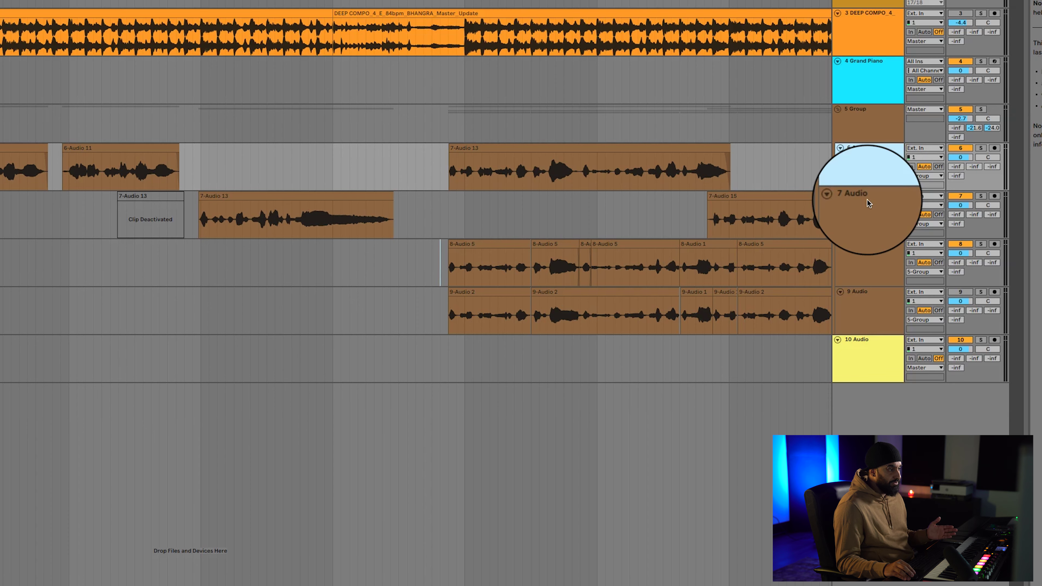
left_click(876, 265)
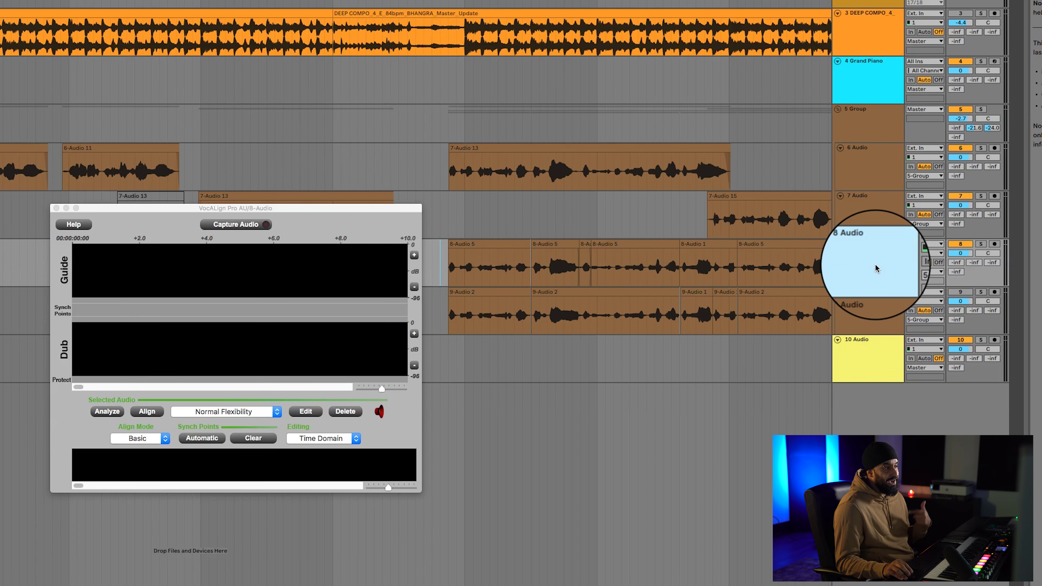
left_click(874, 173)
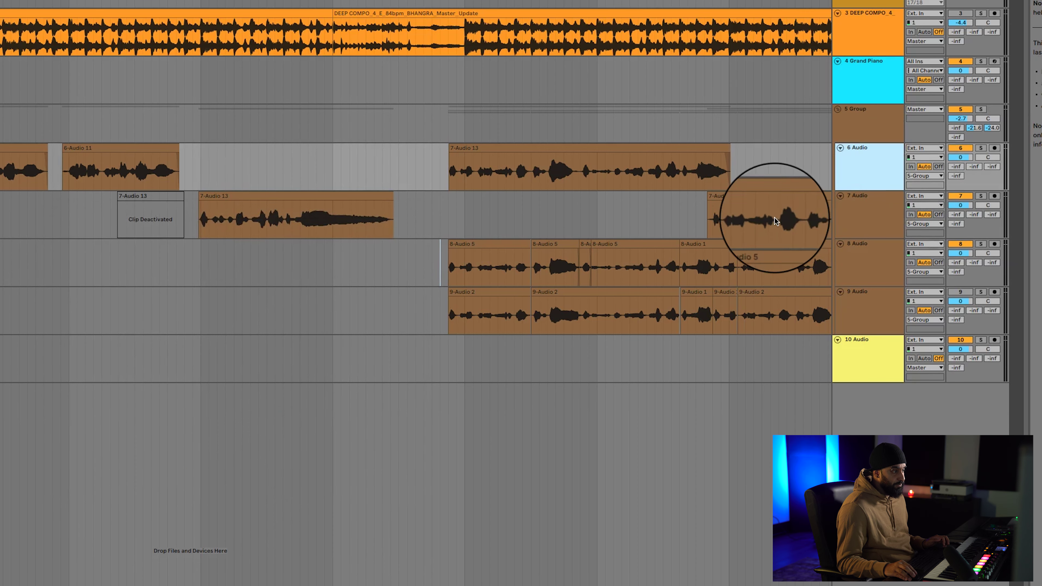
left_click(848, 248)
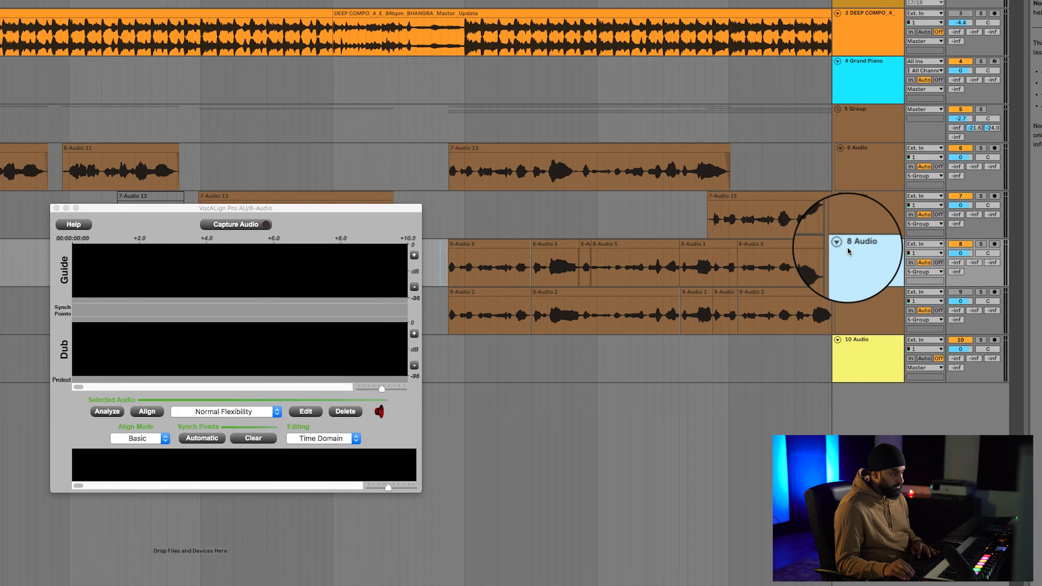
left_click(880, 226)
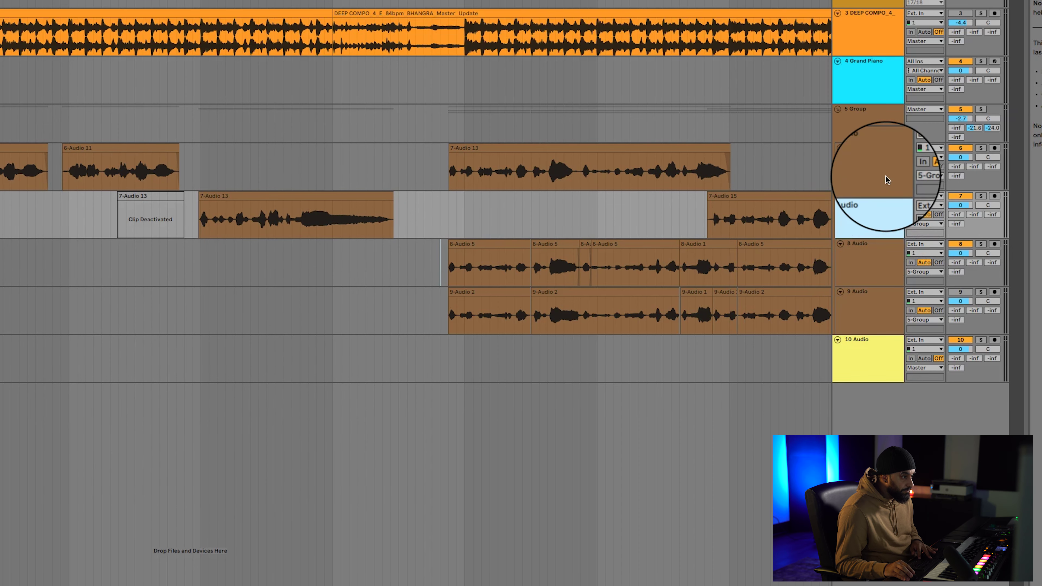
left_click(875, 276)
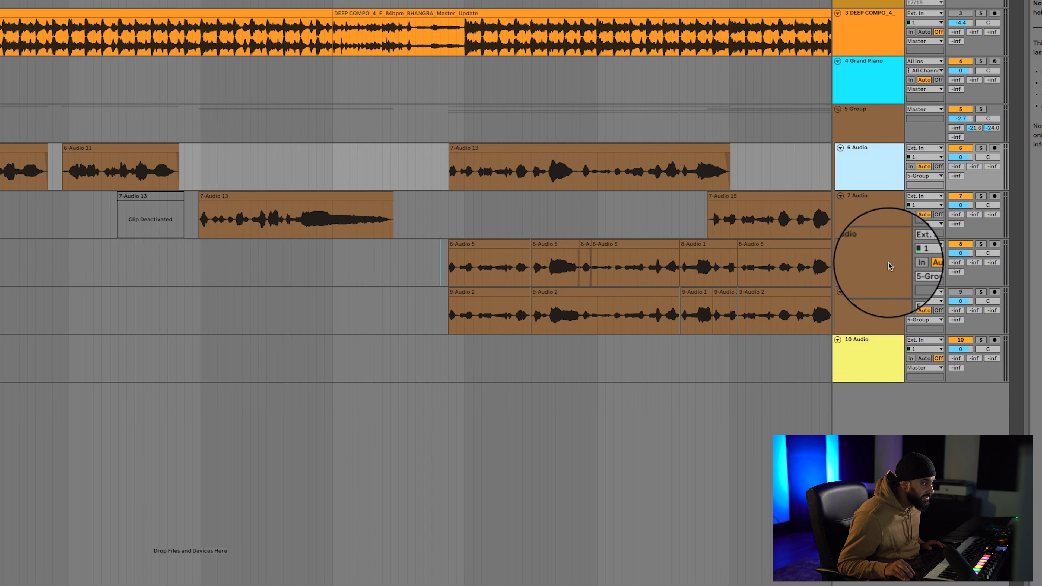
Route the output of track 6 to 8-Audio and try to choose VocALign Pro AU as its destination input.
left_click(919, 177)
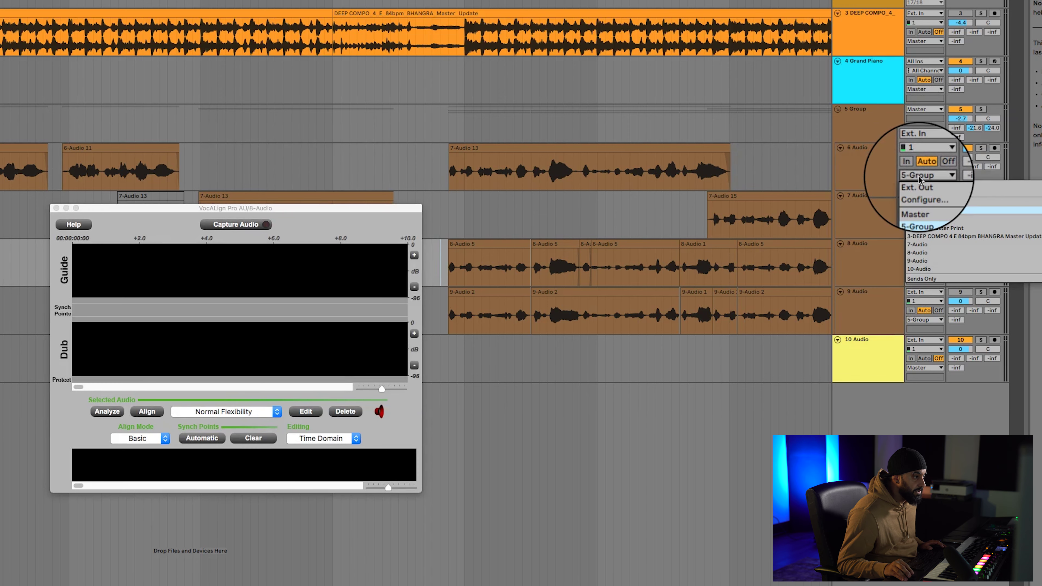
left_click(925, 255)
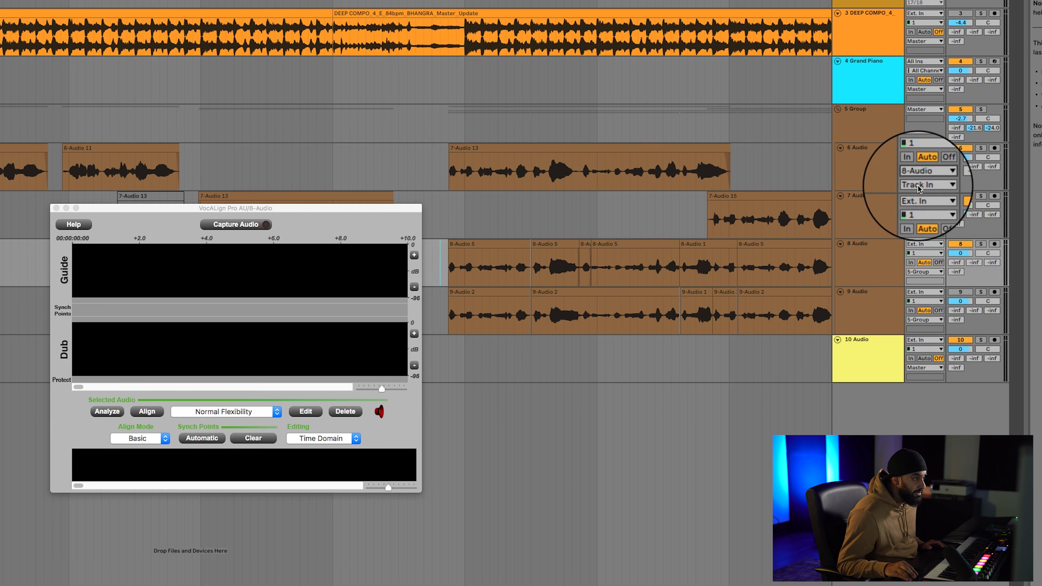
left_click(918, 186)
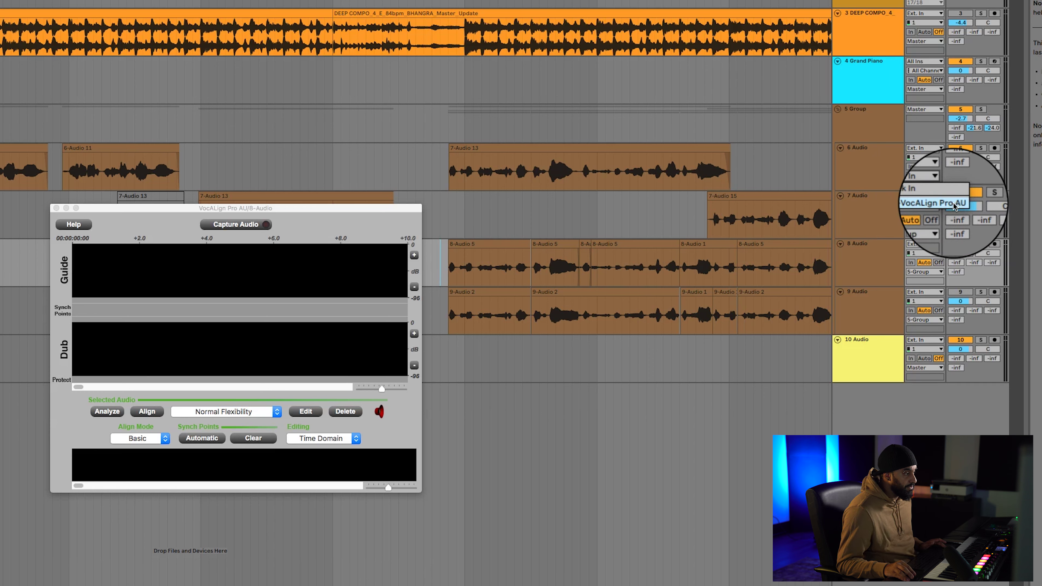
left_click(437, 270)
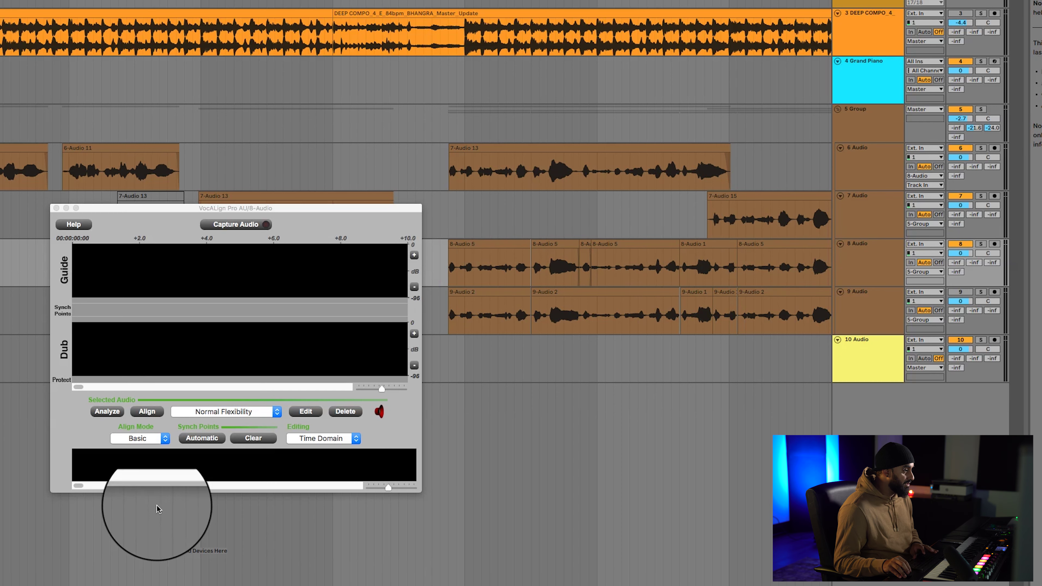
Replace the VocALign Pro AU instance on track 8 with a fresh one and route track 6 into its 3/4 input.
key("Delete")
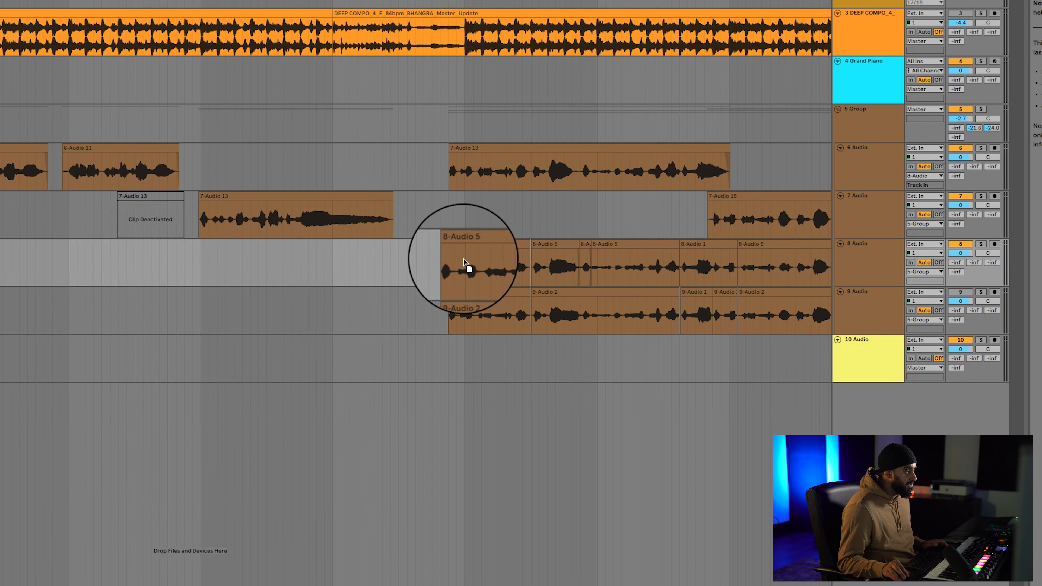
key("super+z")
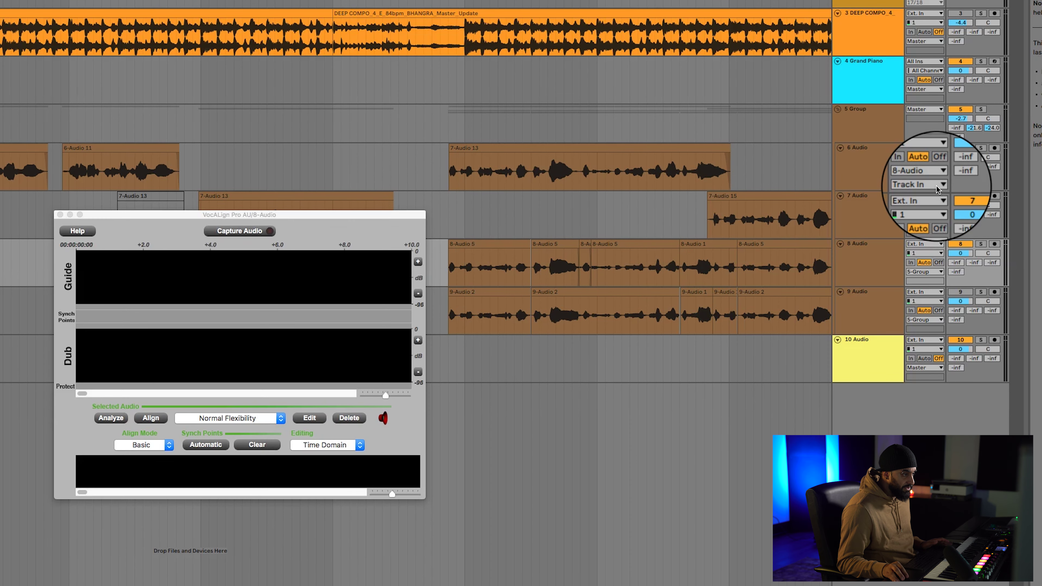
left_click(937, 186)
left_click(937, 203)
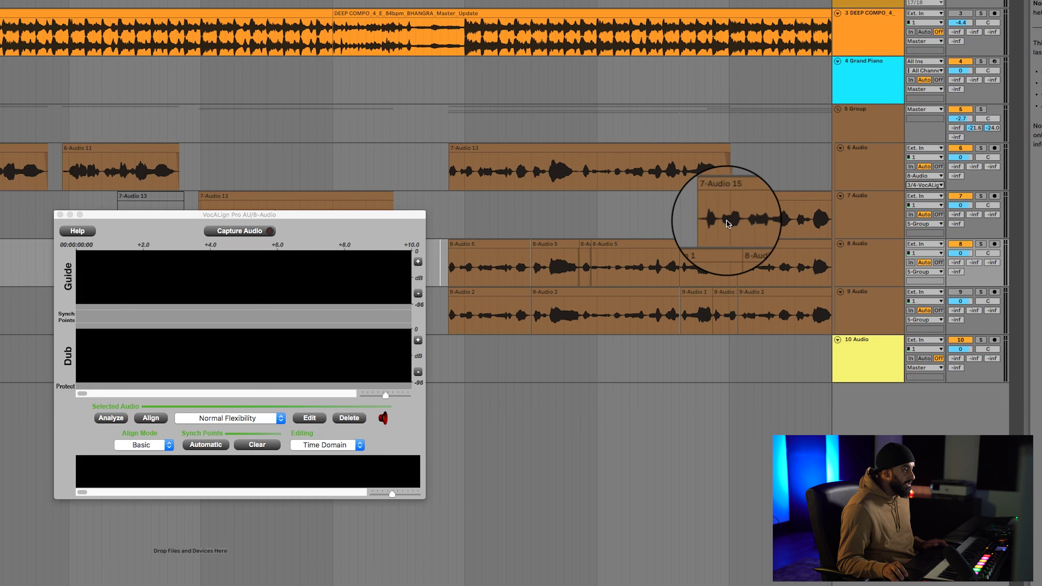
Mark the phrase spanning the 8-Audio 1 clip on tracks 8 and 9, and make track 8 the selected track.
left_click(724, 257)
key("plus")
key("plus")
scroll(723, 256, "left", 6)
scroll(724, 257, "right", 5)
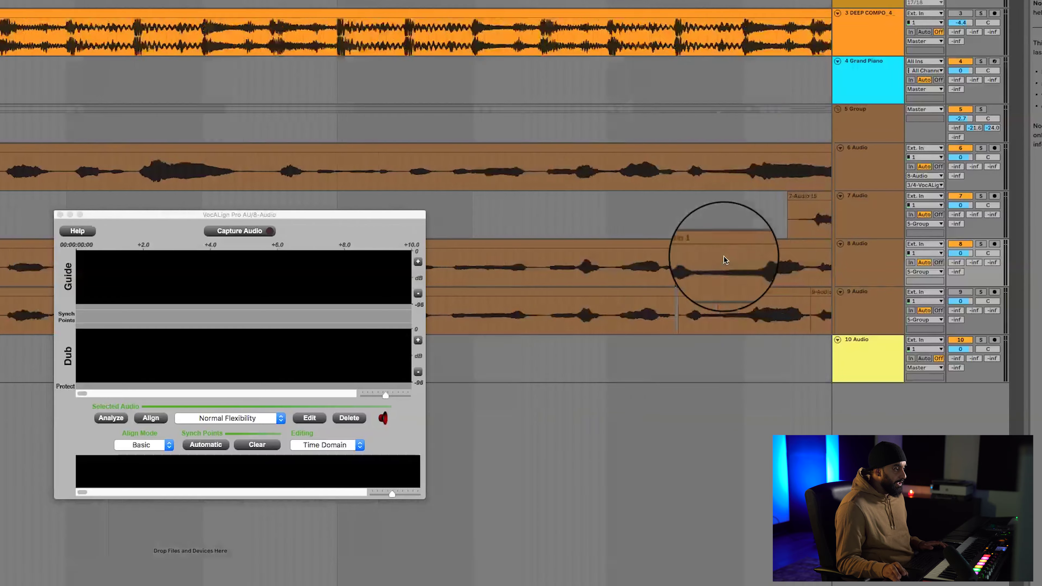
left_click(866, 295)
left_click(609, 286)
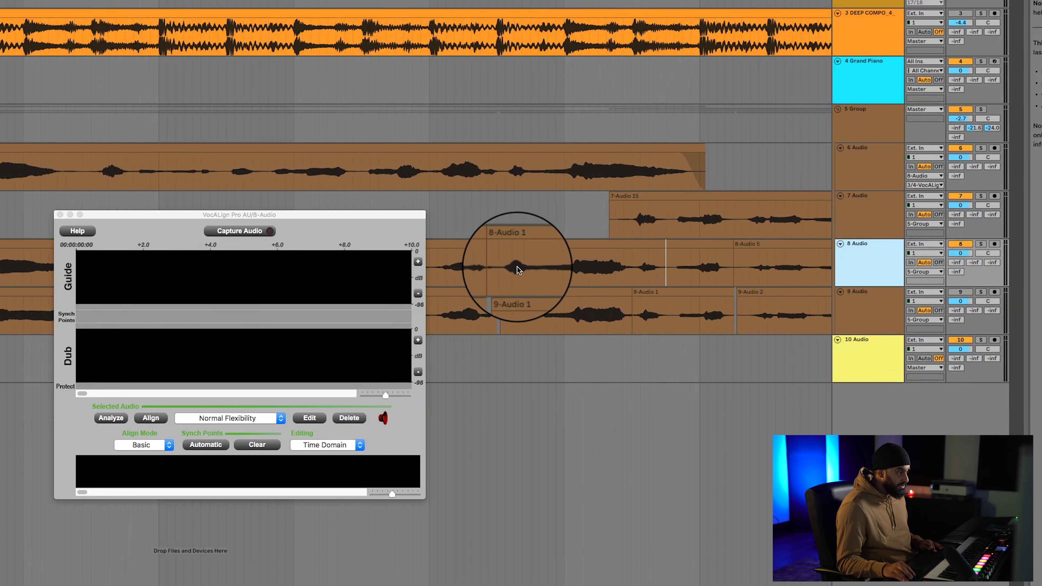
left_click_drag(505, 269, 731, 311)
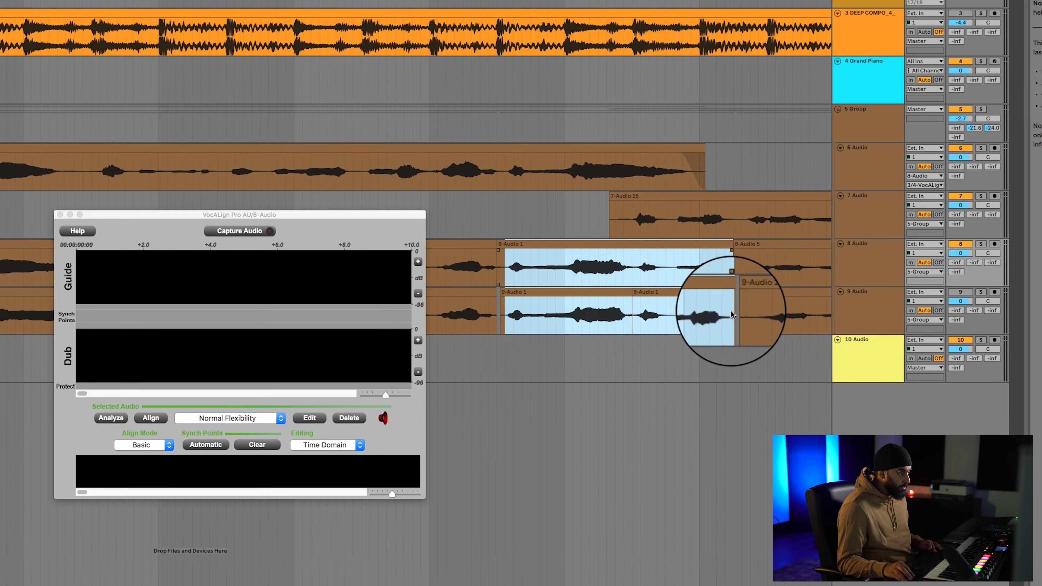
left_click(880, 269)
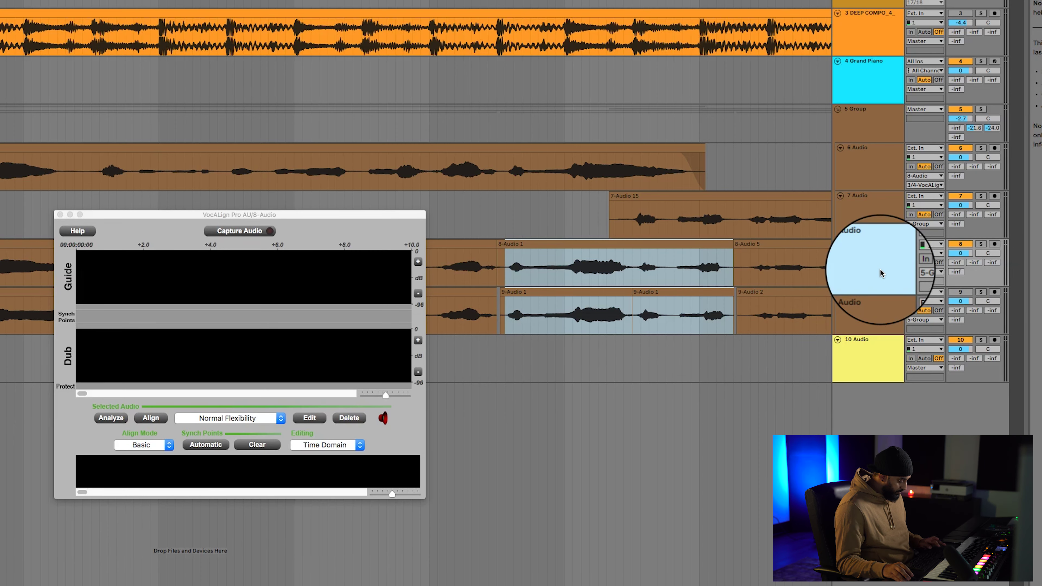
Insert an audio track below track 8 and move the 8-Audio 1 clip onto it at the same time position.
key("super+t")
left_click(624, 250)
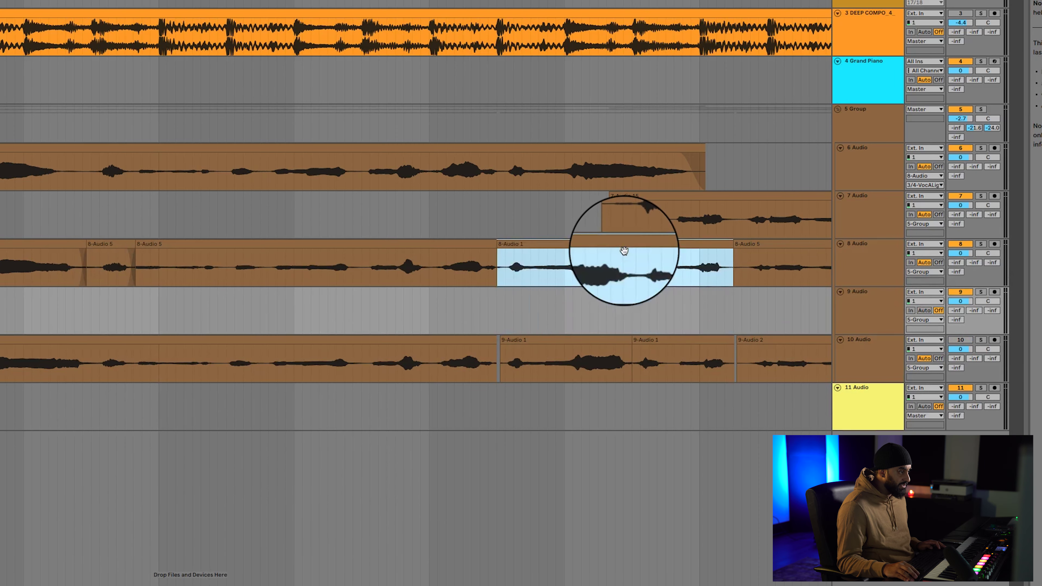
left_click(615, 245)
left_click_drag(613, 247, 614, 294)
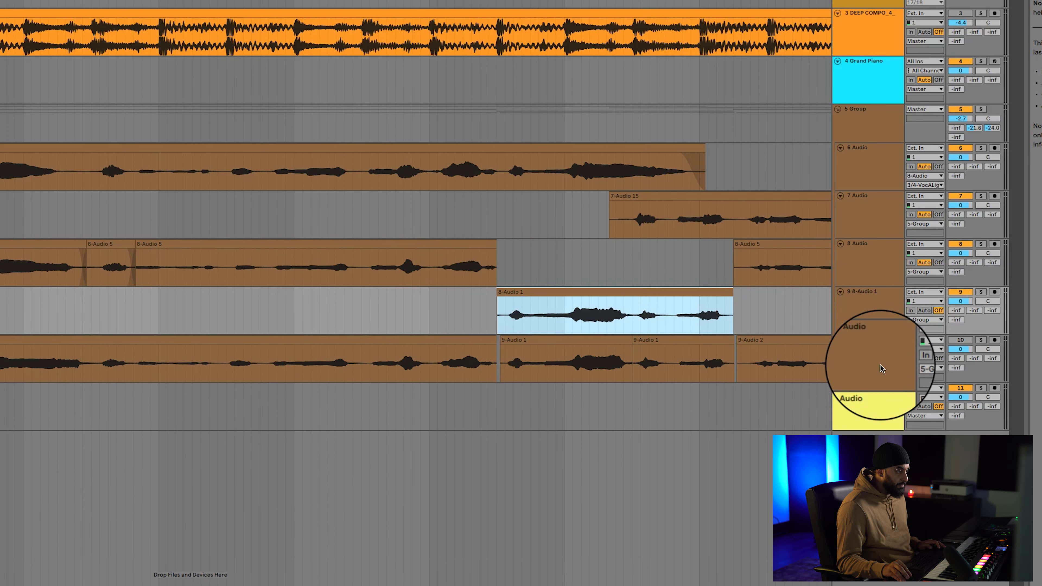
Insert an audio track below track 10 and move both 9-Audio 1 clips onto it at the same time position.
left_click(880, 365)
key("super+t")
left_click(636, 351)
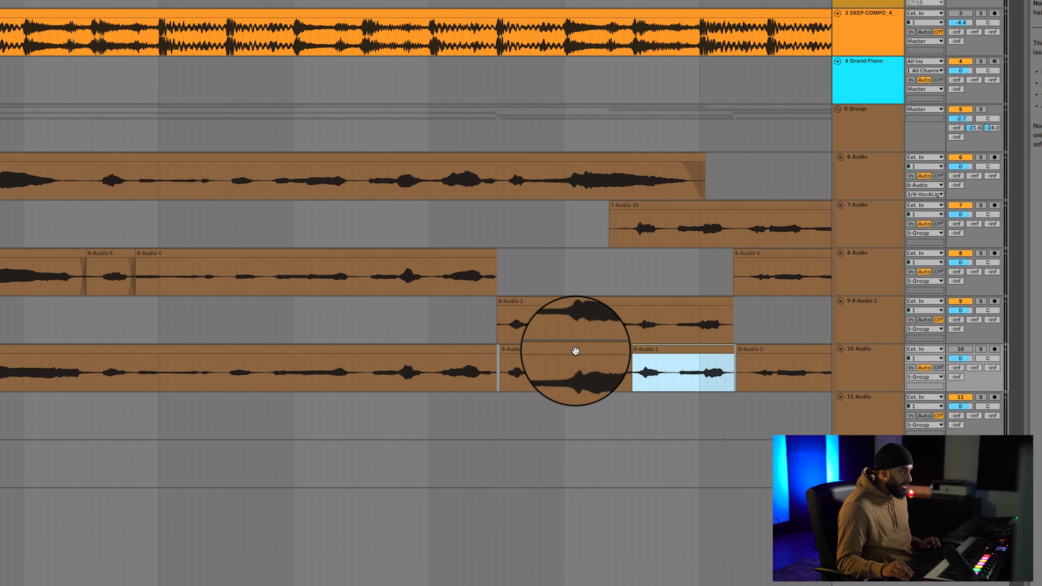
left_click_drag(575, 351, 563, 389)
Place the start position at the beginning of the first 8-Audio 5 clip on track 8 and arm audio capture in VocALign Pro.
left_click(421, 291)
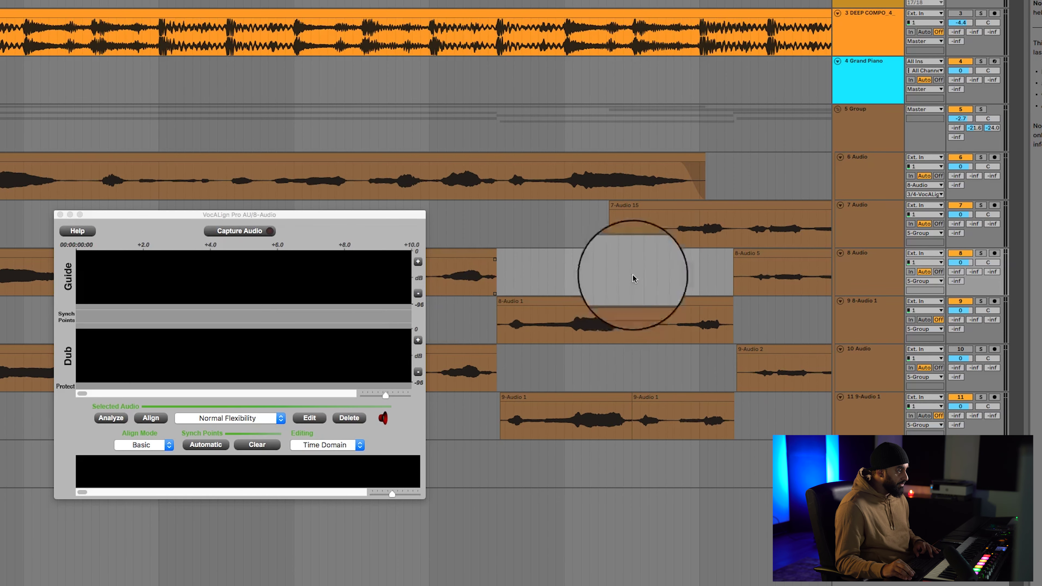
scroll(539, 266, "left", 8)
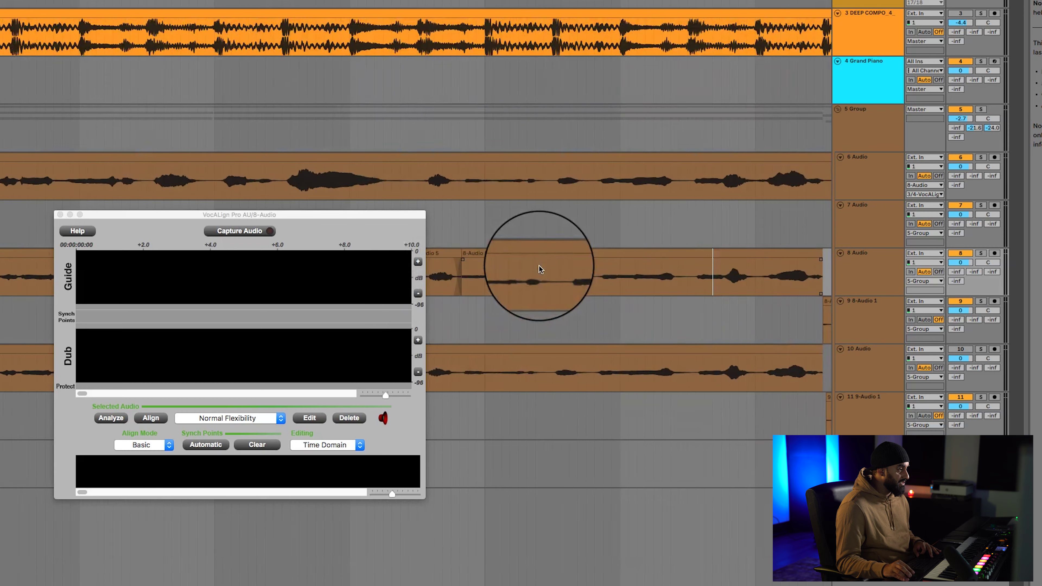
key("minus")
left_click_drag(310, 214, 81, 231)
left_click_drag(173, 267, 725, 274)
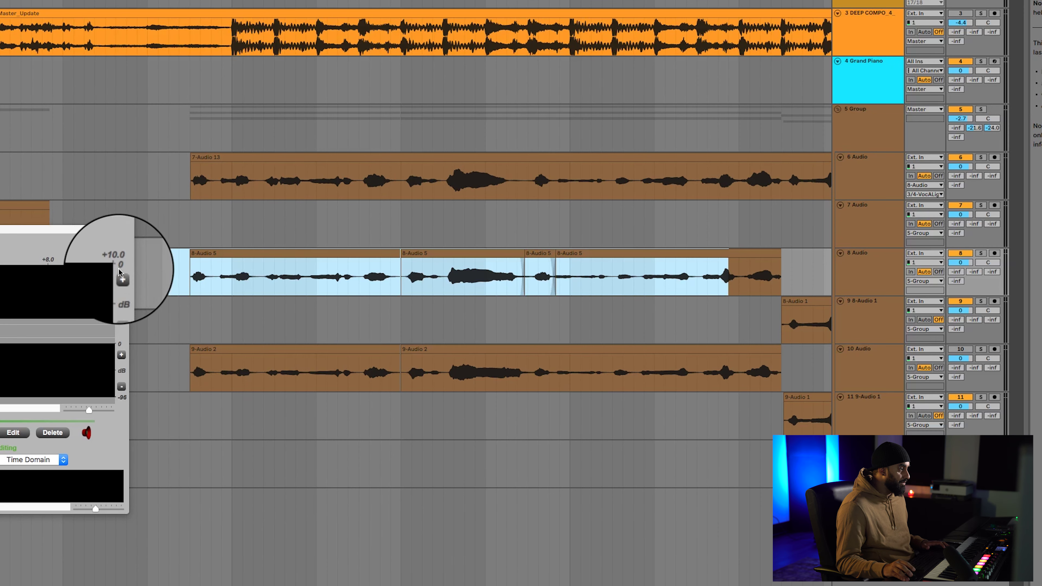
left_click(168, 267)
left_click(259, 236)
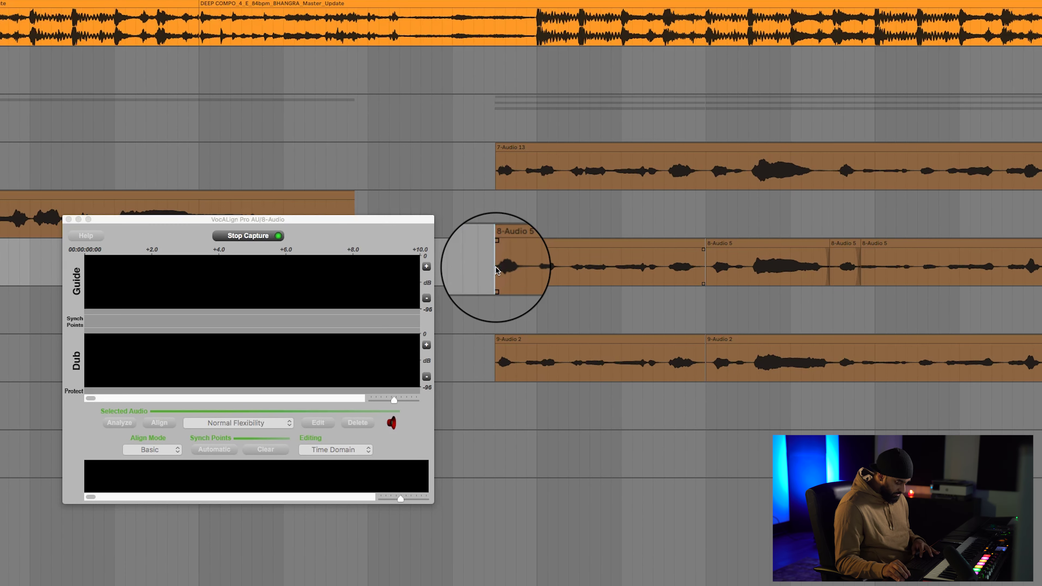
Play the first vocal section to capture guide and dub, and render the alignment with the guide's end synch point moved slightly earlier.
key("plus")
key("plus")
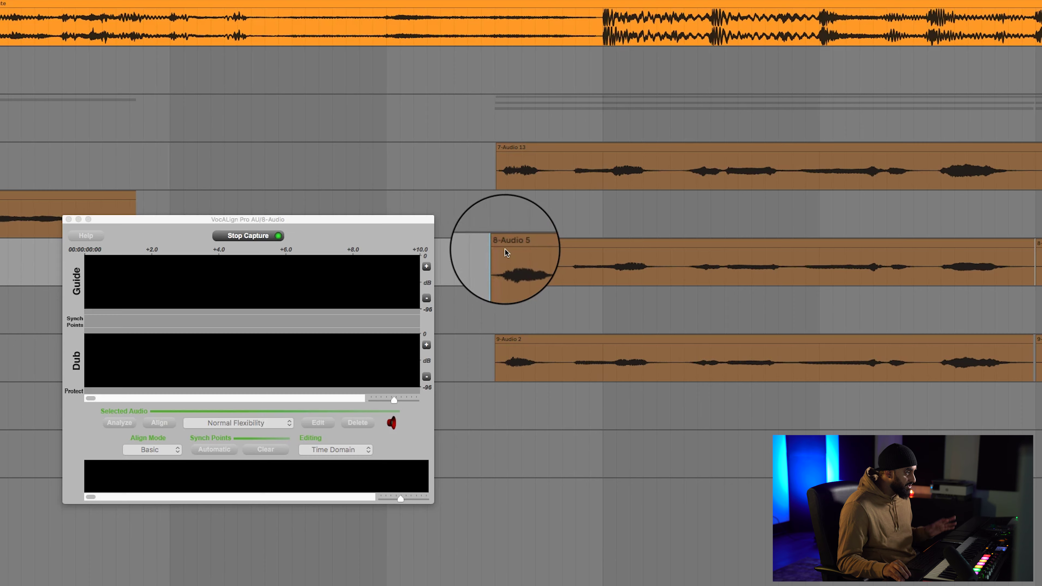
key("minus")
key("minus")
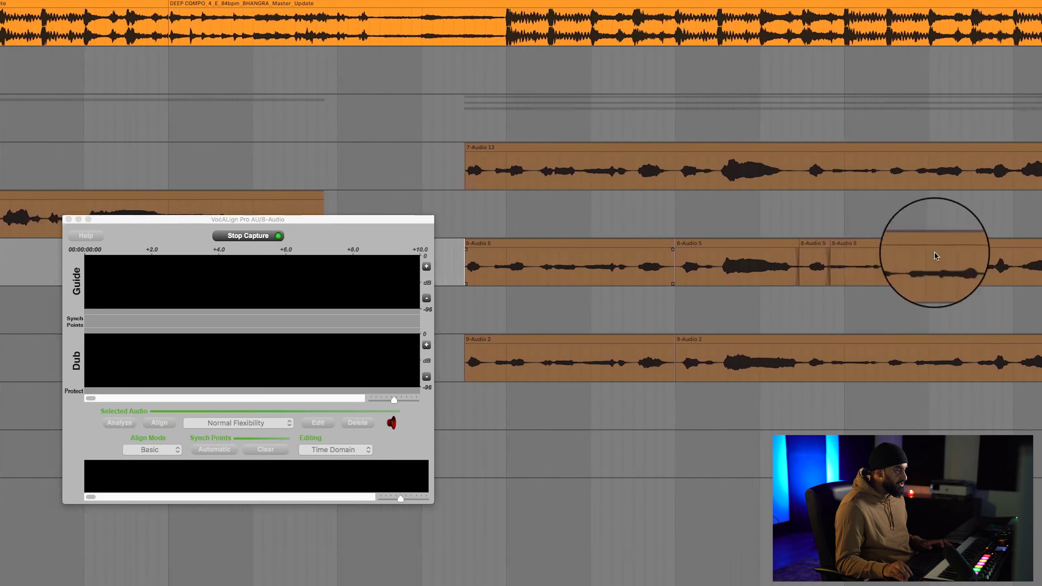
key("space")
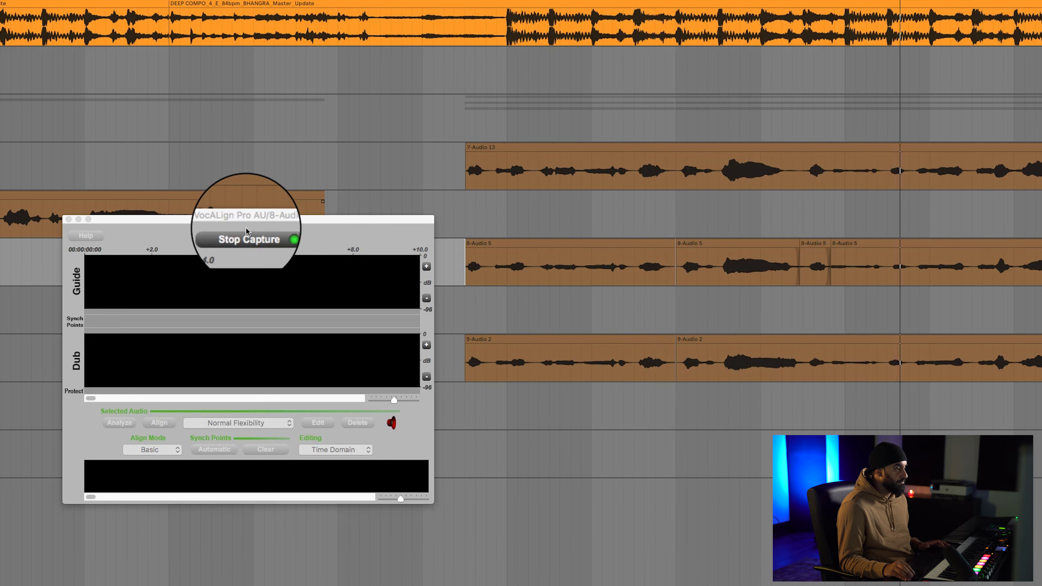
key("space")
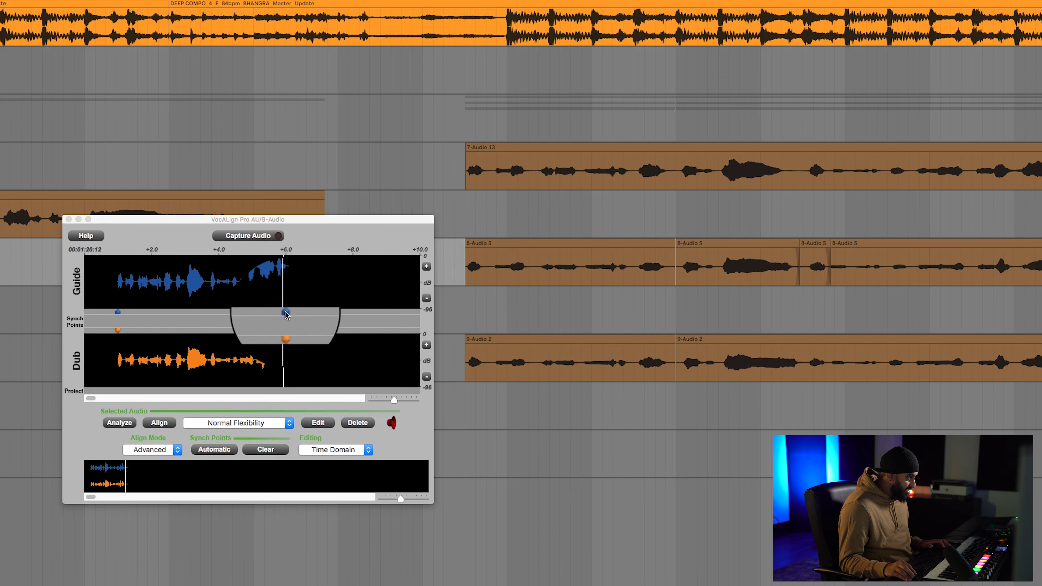
left_click_drag(283, 314, 280, 314)
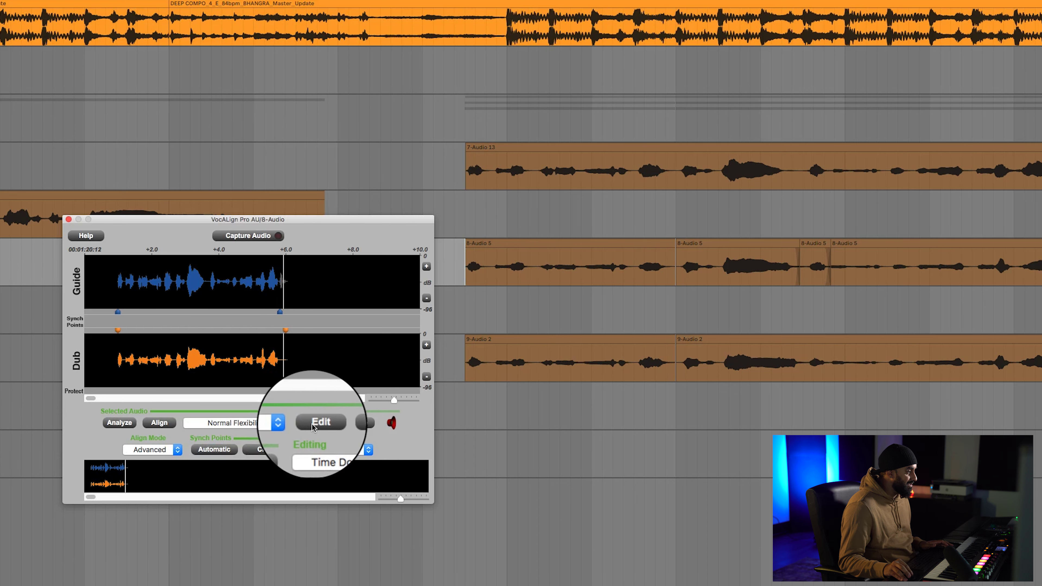
left_click(313, 424)
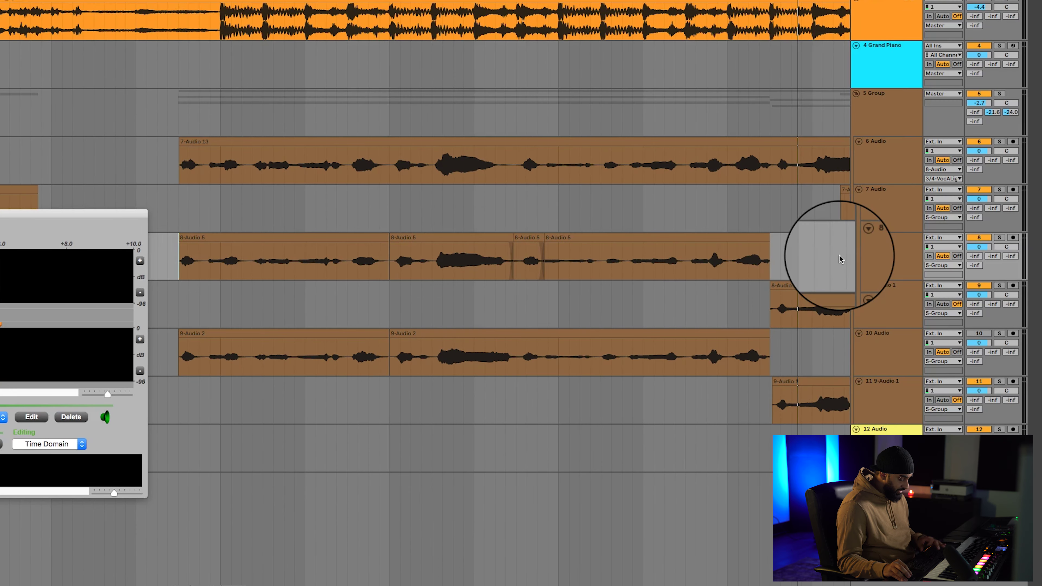
Look through the arrangement after the aligned section for the next vocal section on tracks 7, 8 and 10.
left_click(840, 254)
key("minus")
key("minus")
key("minus")
key("minus")
key("minus")
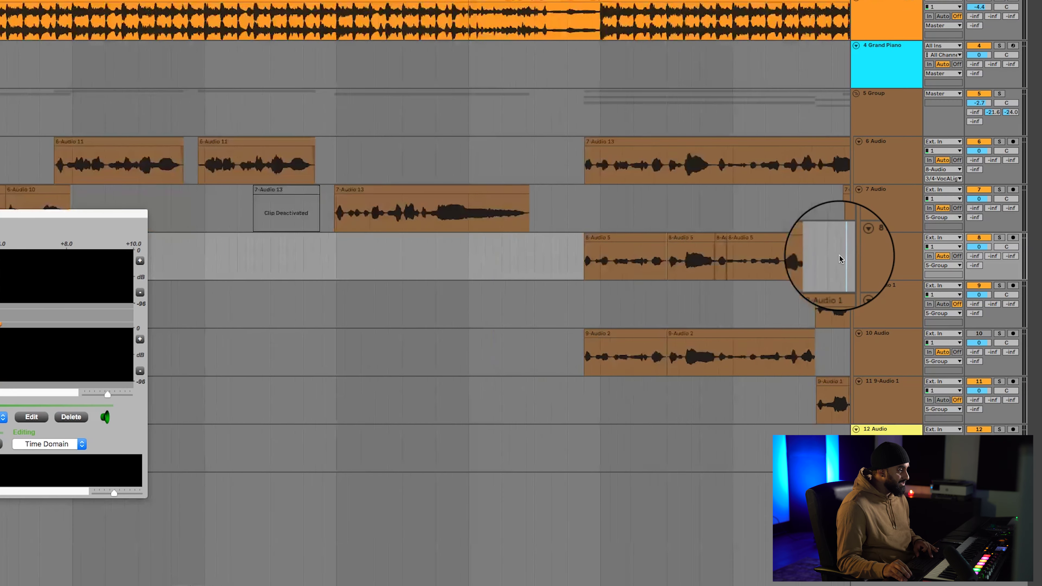
key("minus")
key("minus")
key("minus")
key("plus")
key("plus")
key("plus")
key("plus")
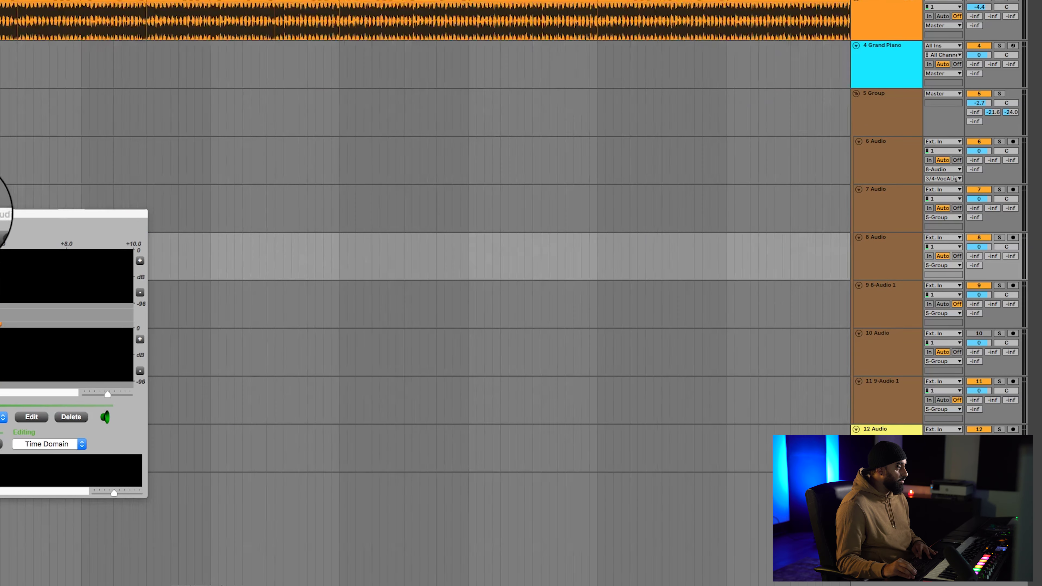
left_click(0, 213)
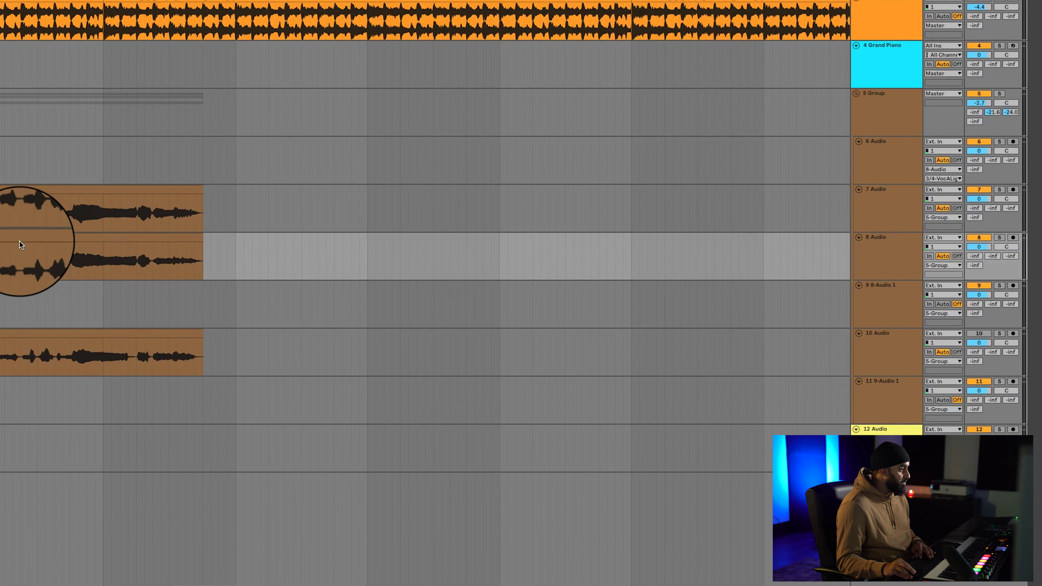
scroll(35, 242, "left", 5)
Split the 7-Audio 15 clip on track 7 where the following 8-Audio 5 clip begins, and move the later part up to track 6.
left_click(29, 258)
key("plus")
key("plus")
key("plus")
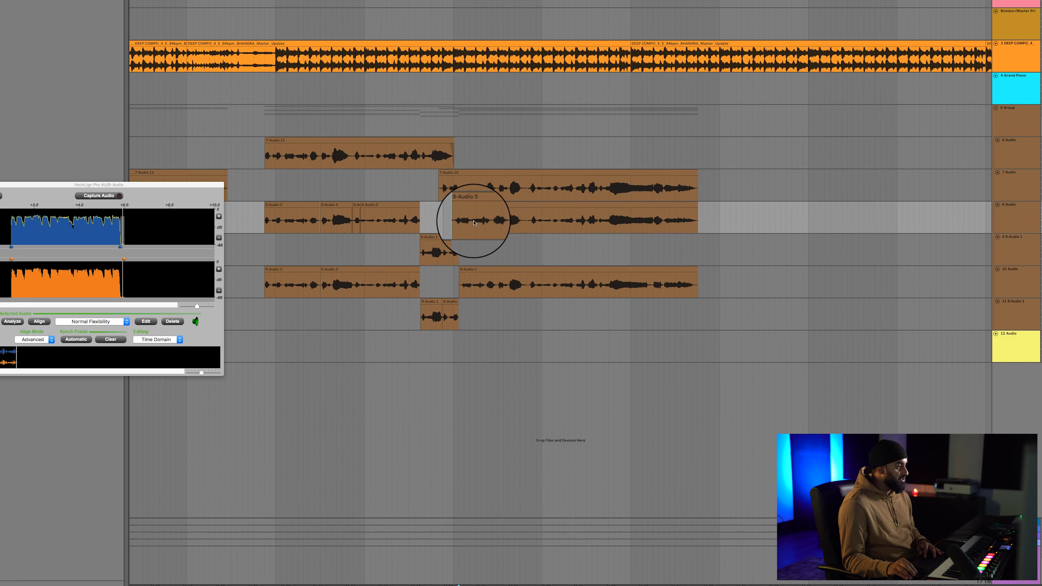
key("plus")
key("plus")
key("plus")
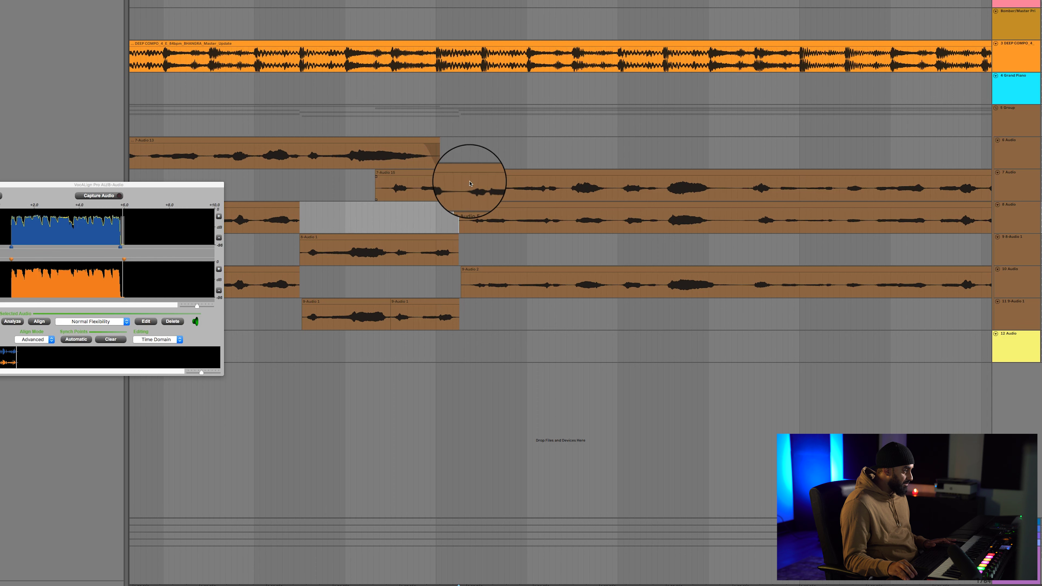
left_click(461, 188)
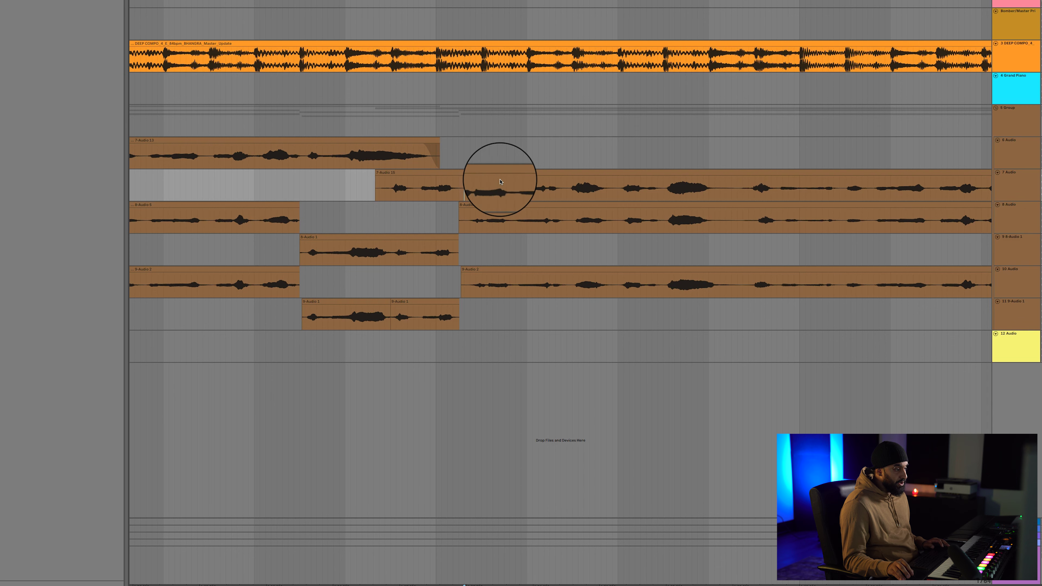
left_click(459, 190)
key("super+e")
left_click_drag(472, 172, 476, 156)
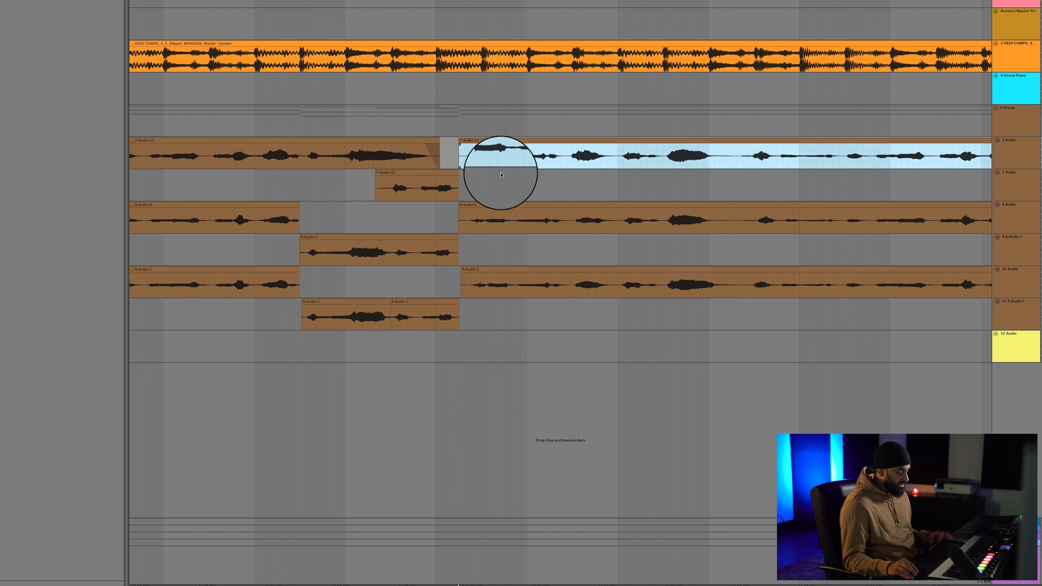
Capture the last 8-Audio 5 clip on track 8 with its guide on track 6 in VocALign Pro and render the alignment.
key("minus")
left_click(503, 204)
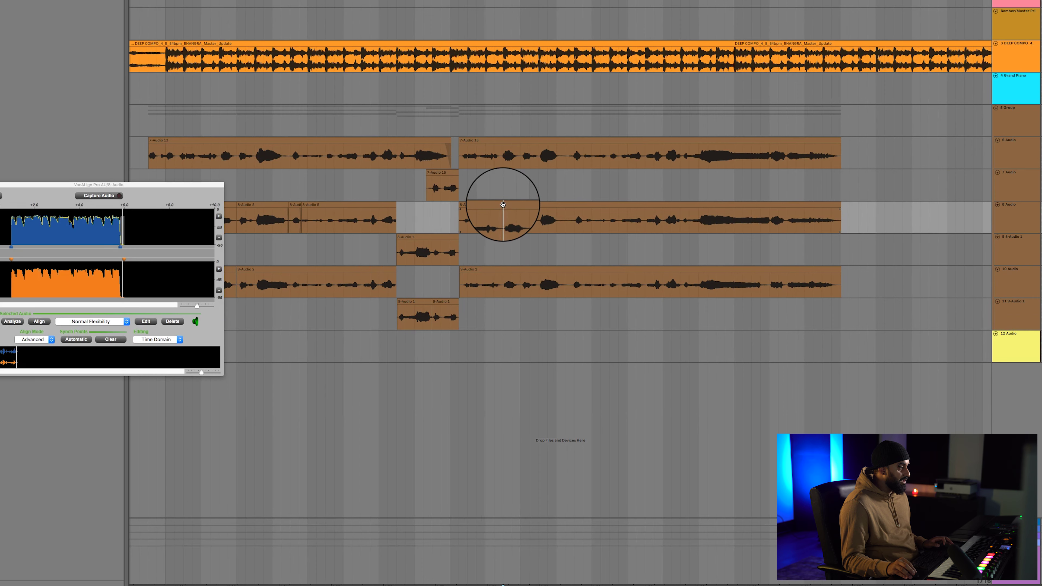
left_click(503, 204)
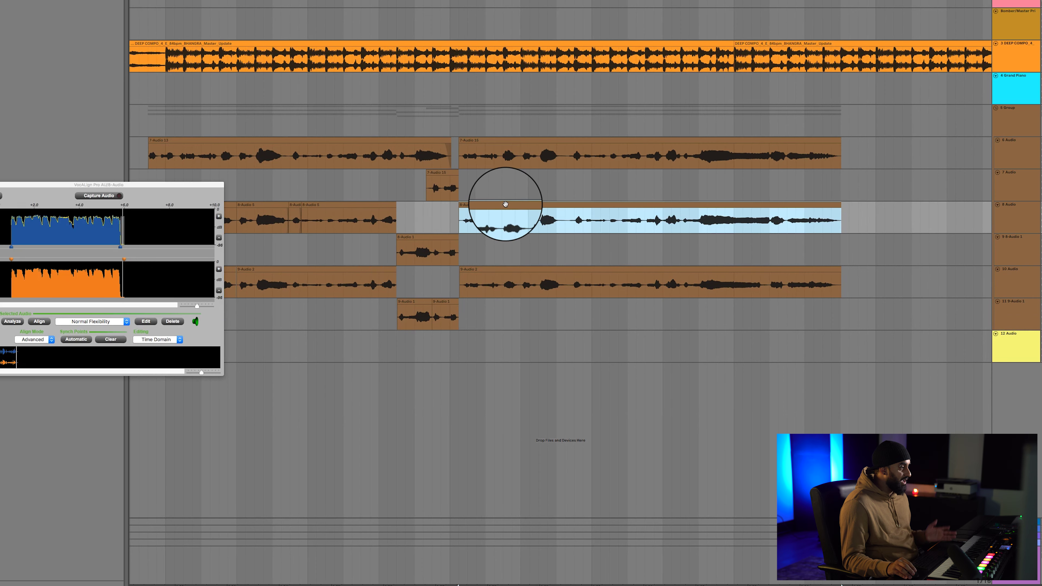
left_click(86, 197)
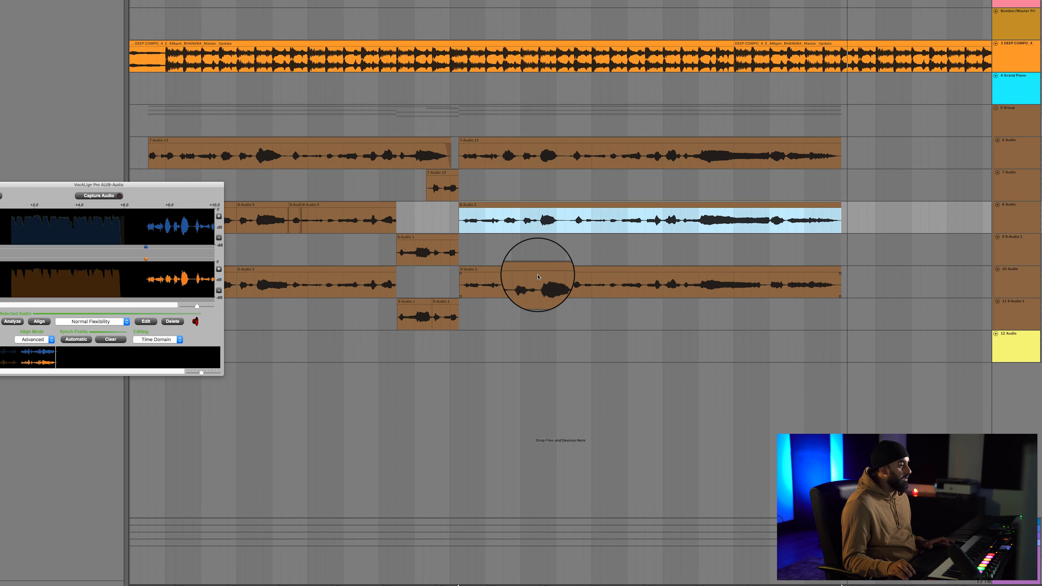
left_click(144, 323)
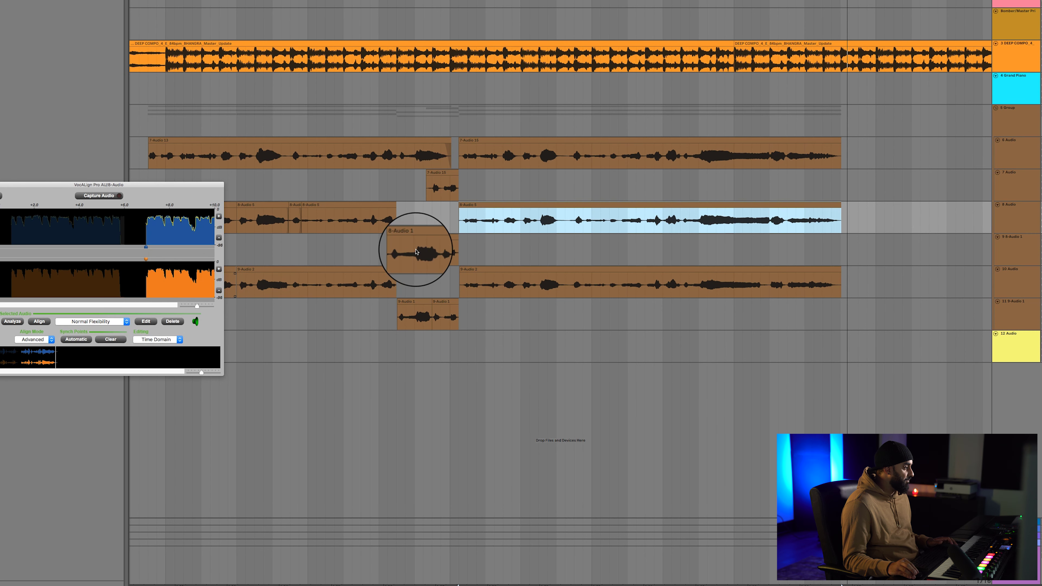
Freeze track 8 and flatten it to print the aligned vocals as audio.
scroll(533, 212, "left", 5)
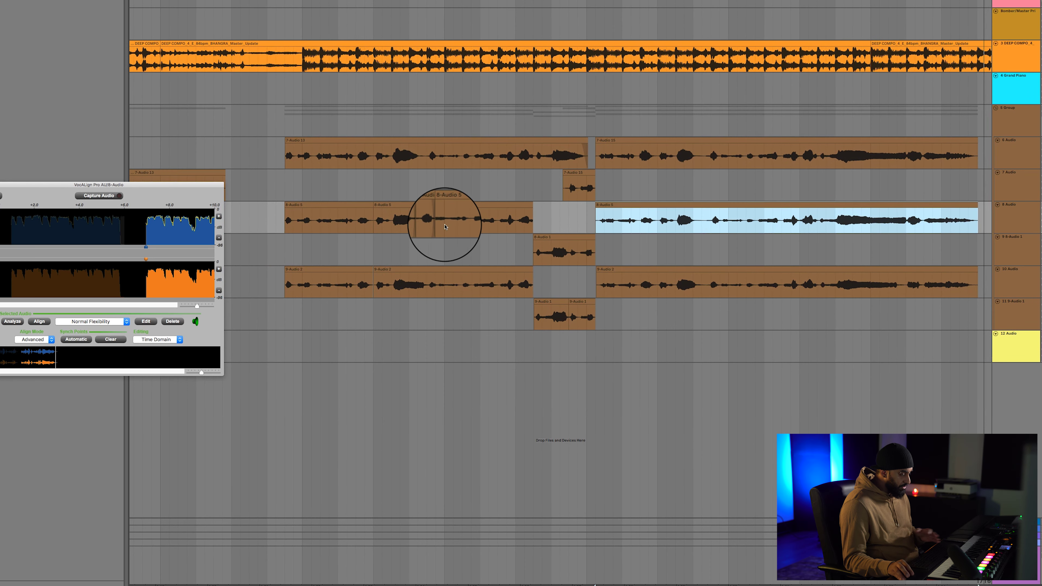
left_click(1012, 216)
right_click(1013, 216)
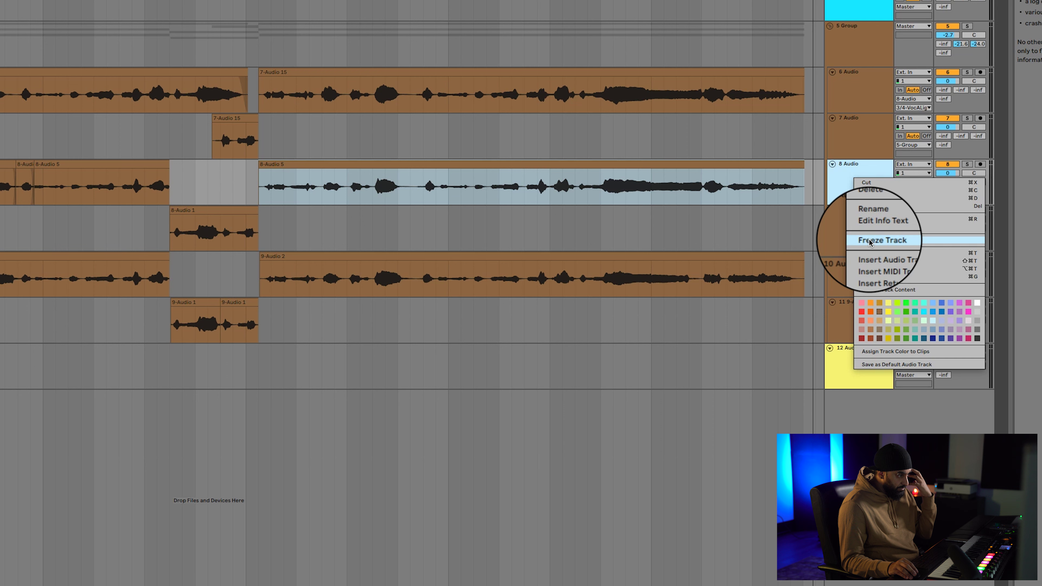
left_click(870, 241)
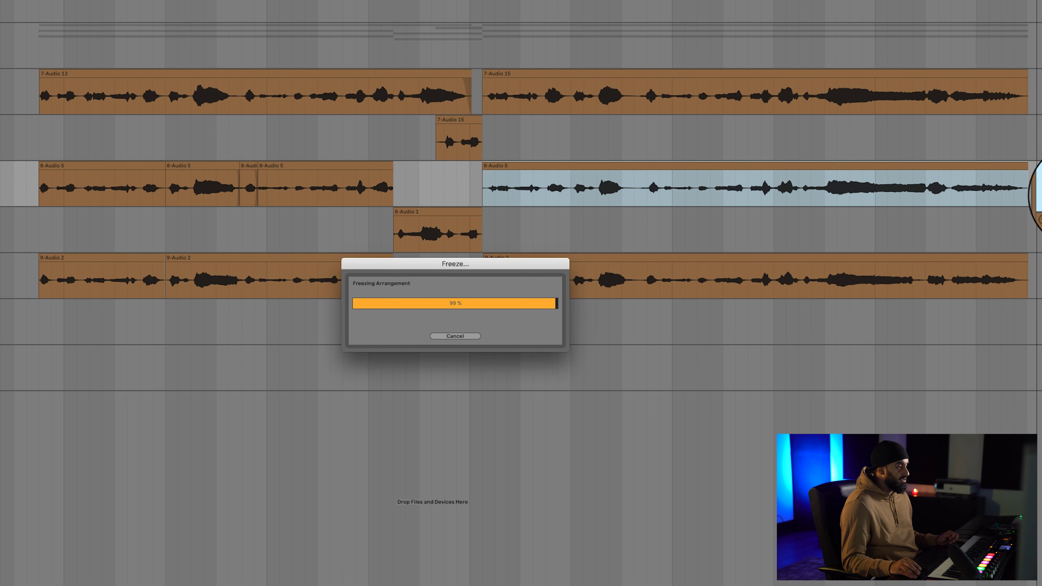
right_click(891, 198)
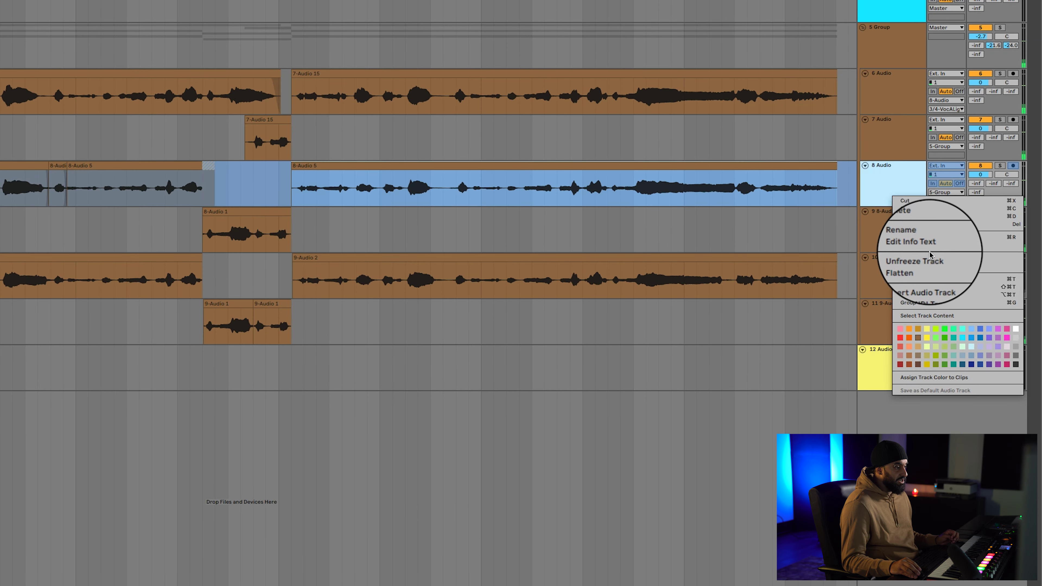
left_click(929, 268)
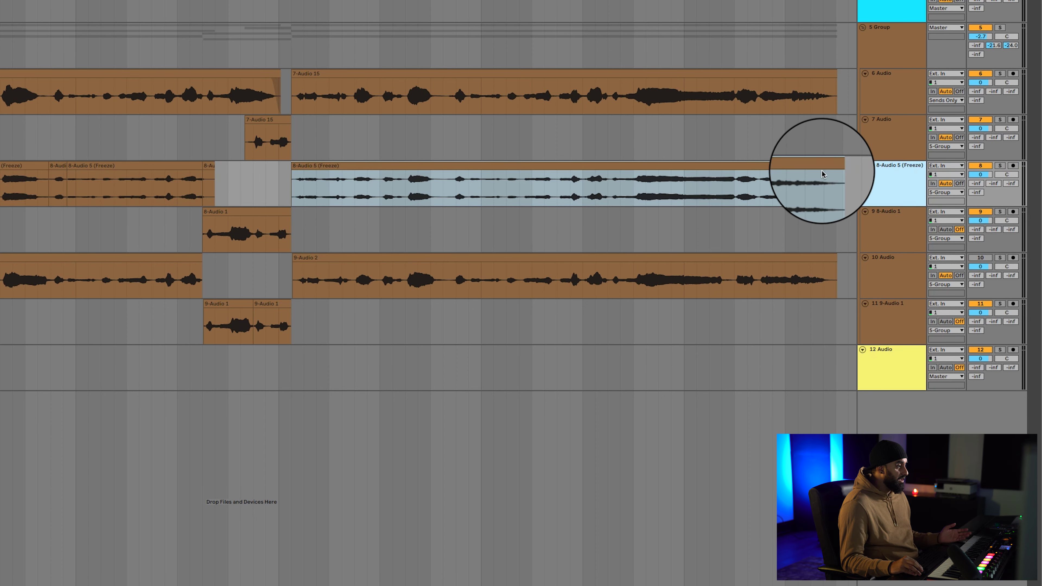